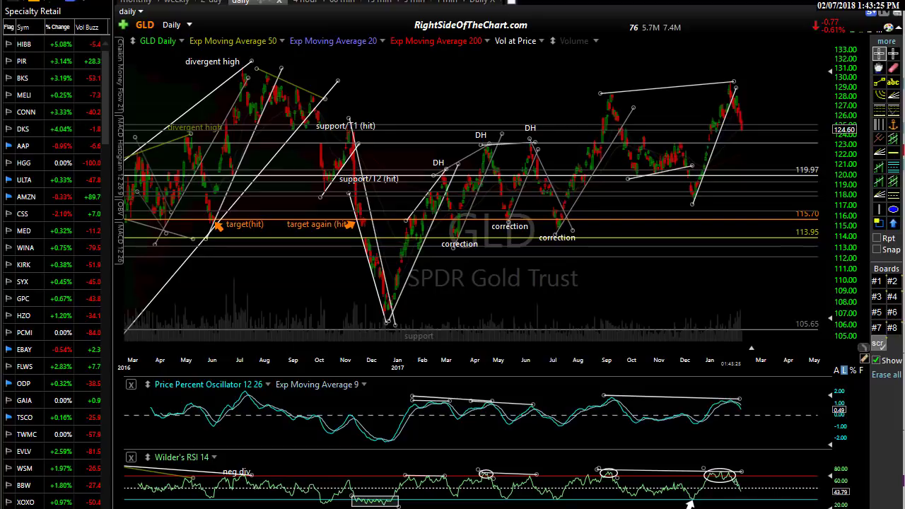
Step: Switch to the 60-minute Gold Futures chart and highlight the price zone from about 1348 to 1325 since mid-January in yellow
key("alt+Tab")
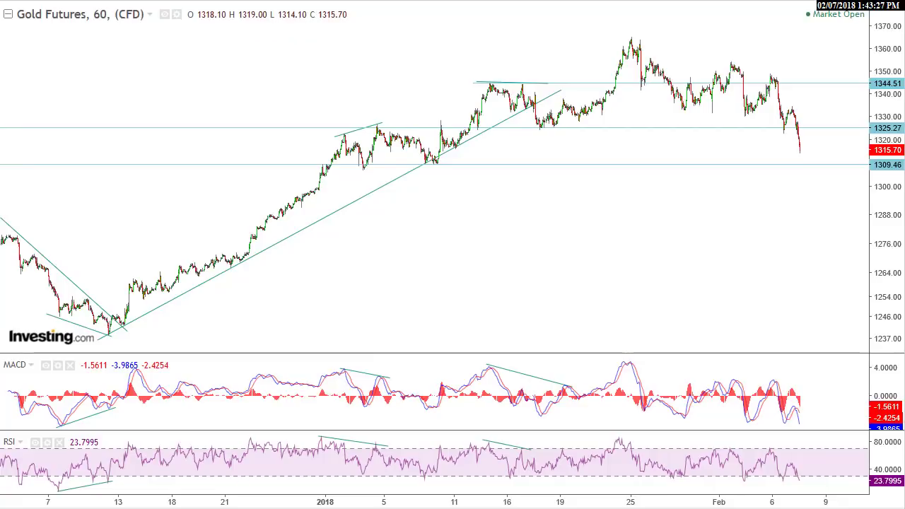
scroll(699, 320, "down", 3)
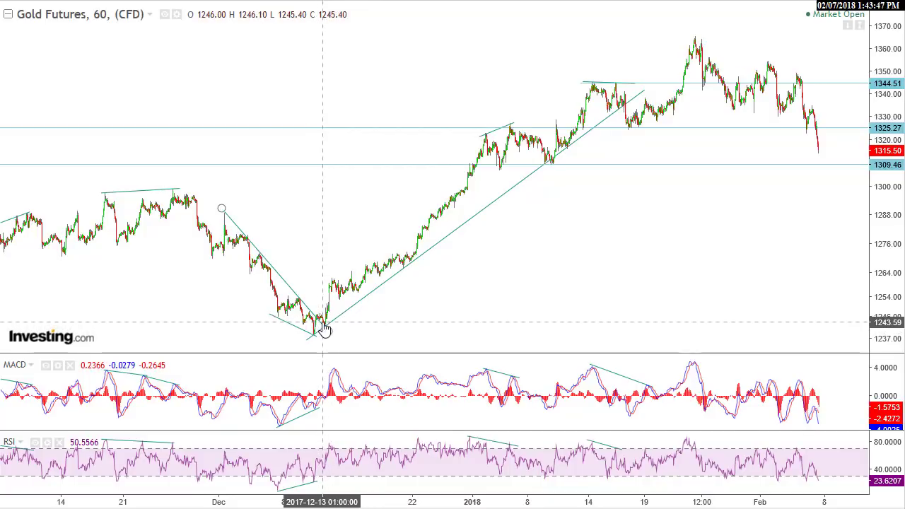
left_click(574, 144)
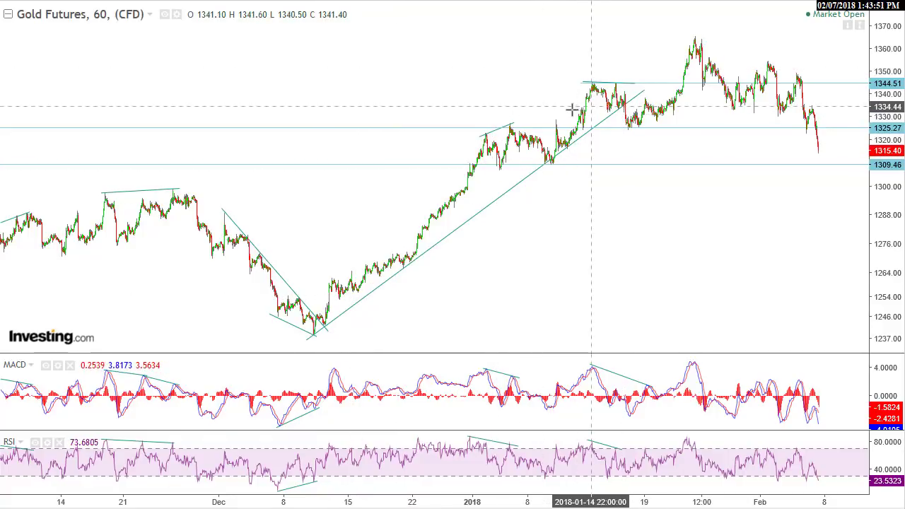
left_click(550, 118)
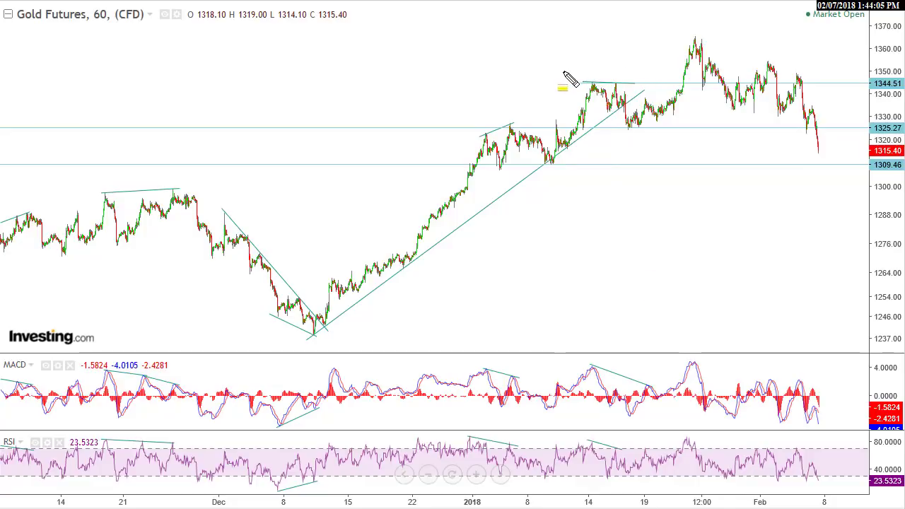
left_click_drag(560, 76, 832, 127)
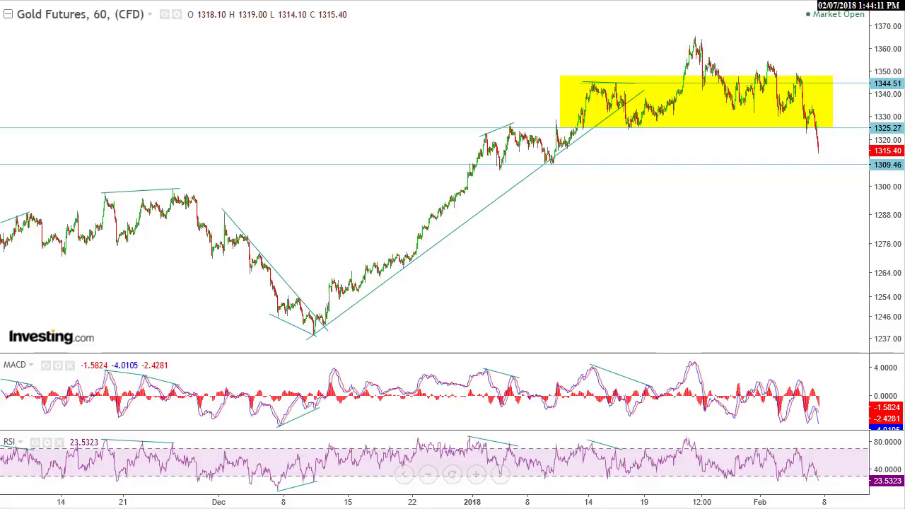
Step: Outline the head-and-shoulders top in magenta across the January peak, the 1360s high and the early February peak
left_click(570, 124)
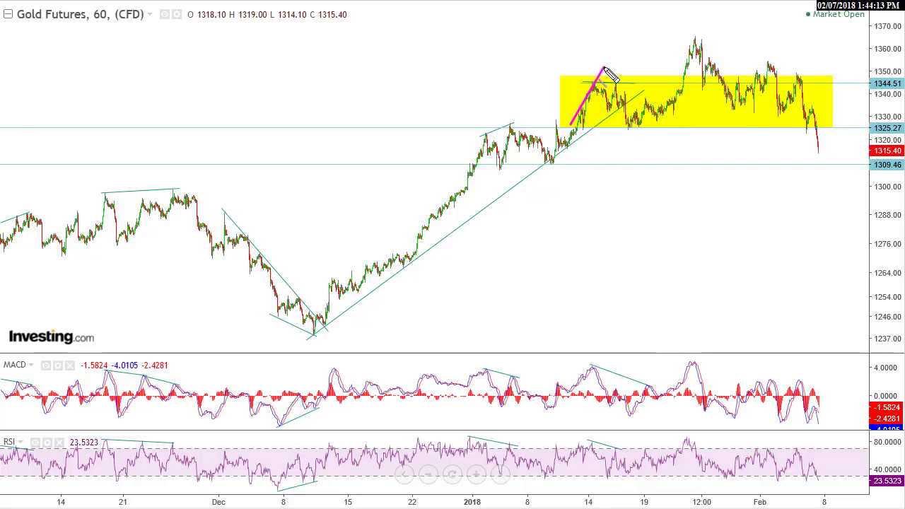
left_click(599, 82)
left_click(629, 122)
left_click(666, 84)
left_click(696, 38)
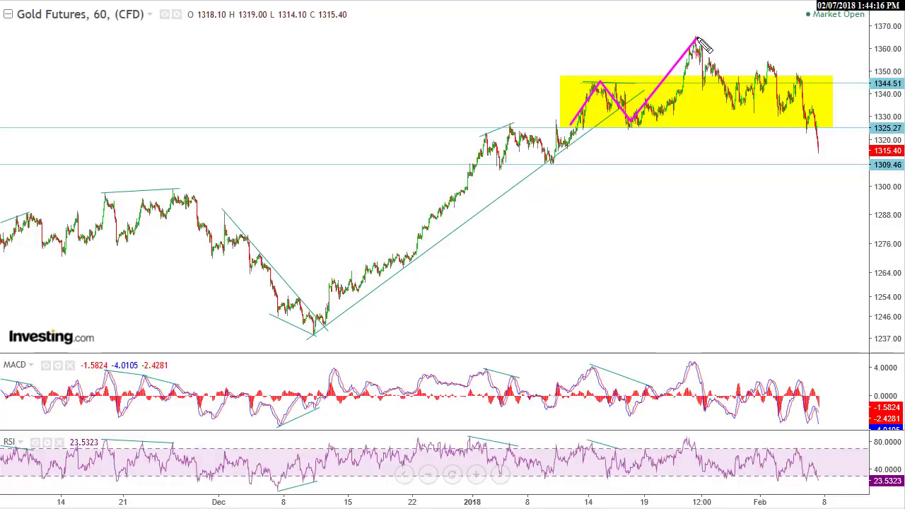
left_click(731, 107)
left_click(770, 62)
double_click(783, 109)
Step: Draw a rising neckline beneath the head-and-shoulders pattern and a horizontal support line at 1309.46, before clearing the drawings
left_click_drag(827, 106, 511, 139)
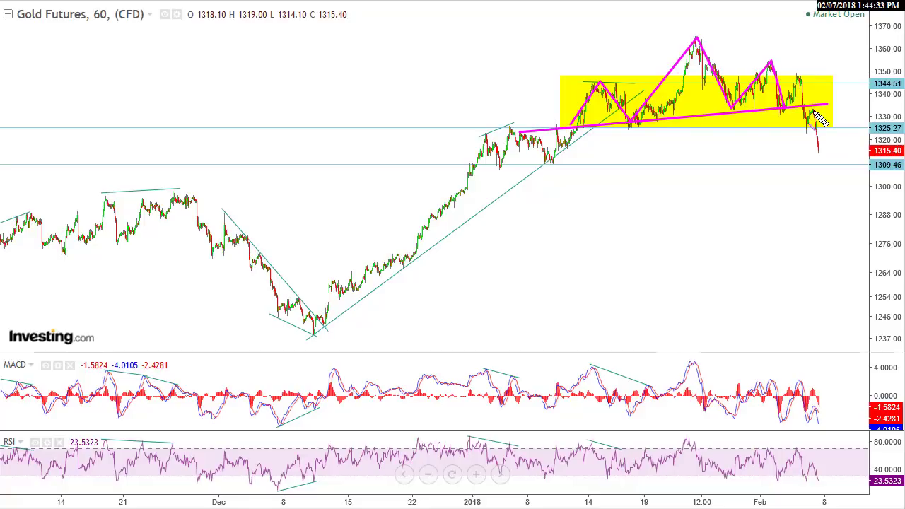
left_click_drag(818, 172, 825, 178)
mouse_move(456, 168)
left_mouse_down()
mouse_move(592, 181)
mouse_move(872, 169)
left_mouse_up()
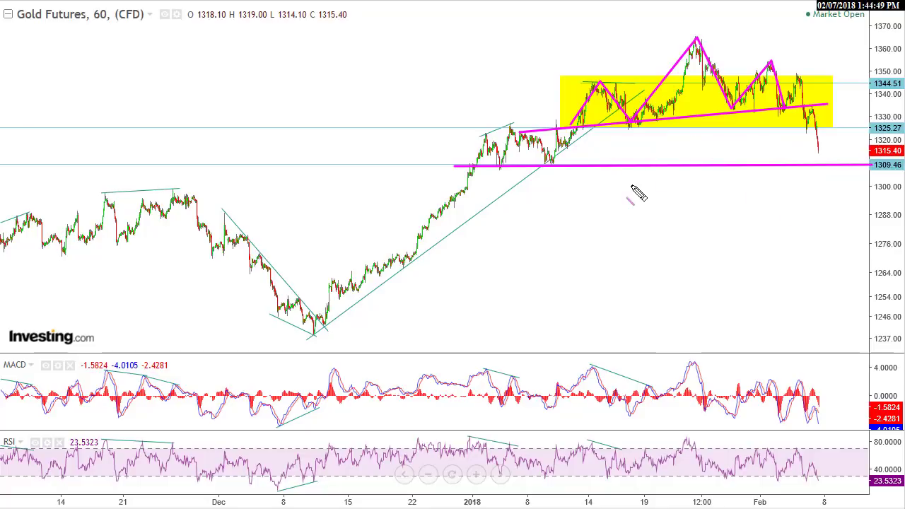
key("Escape")
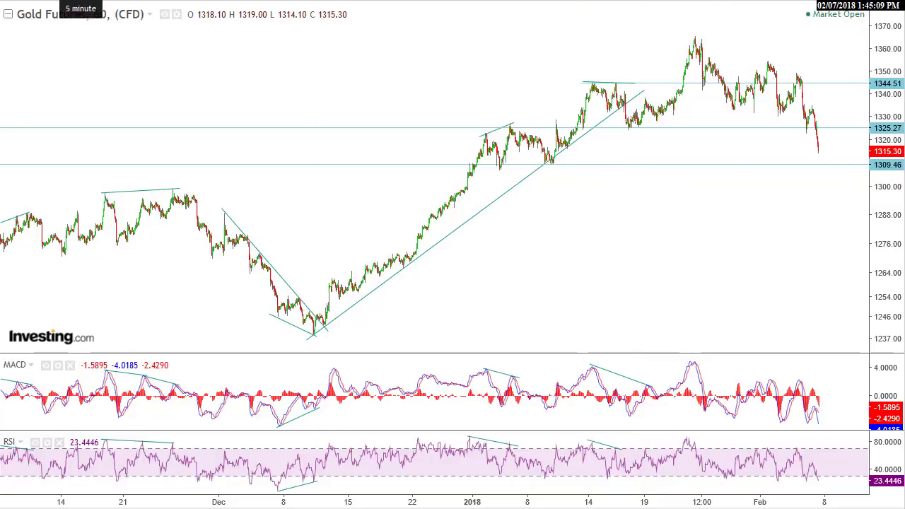
Step: Switch to the GLD daily chart and mark the 2016 declines and the rebound to the first DH with arrows, before clearing them
key("alt+Tab")
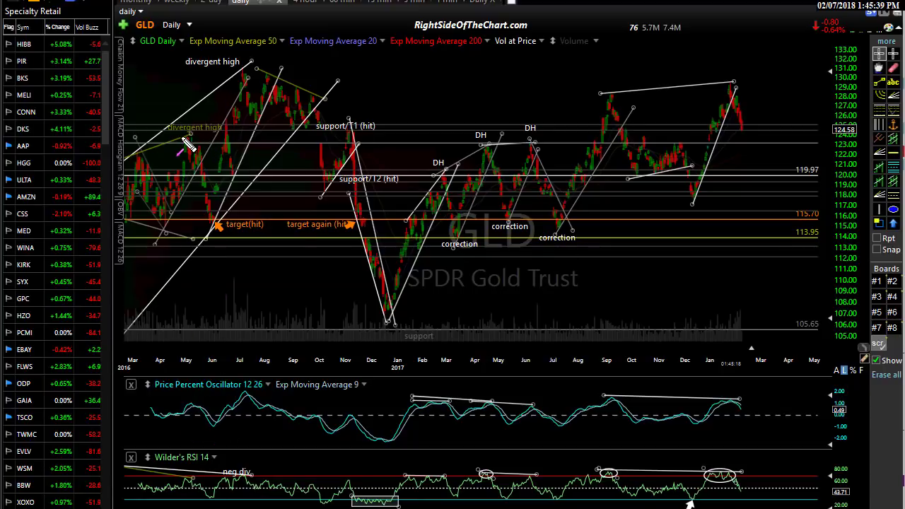
left_click_drag(188, 136, 211, 225)
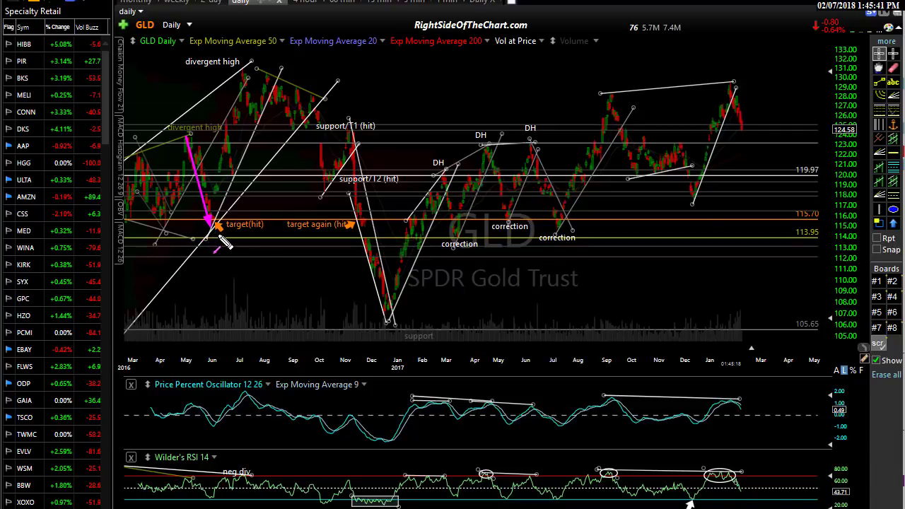
left_click_drag(217, 152, 223, 136)
mouse_move(240, 75)
left_mouse_down()
mouse_move(255, 106)
mouse_move(326, 164)
mouse_move(359, 219)
left_mouse_up()
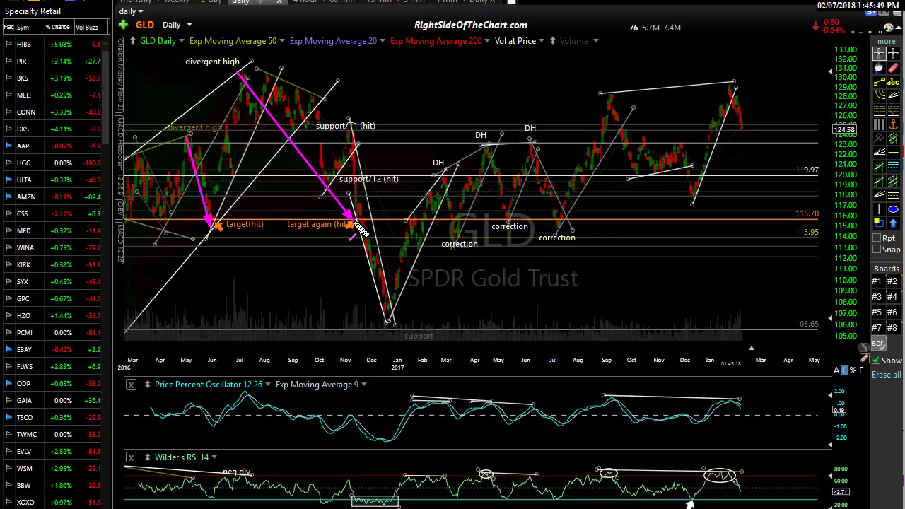
mouse_move(360, 228)
left_mouse_down()
mouse_move(382, 324)
mouse_move(391, 327)
mouse_move(384, 321)
left_mouse_up()
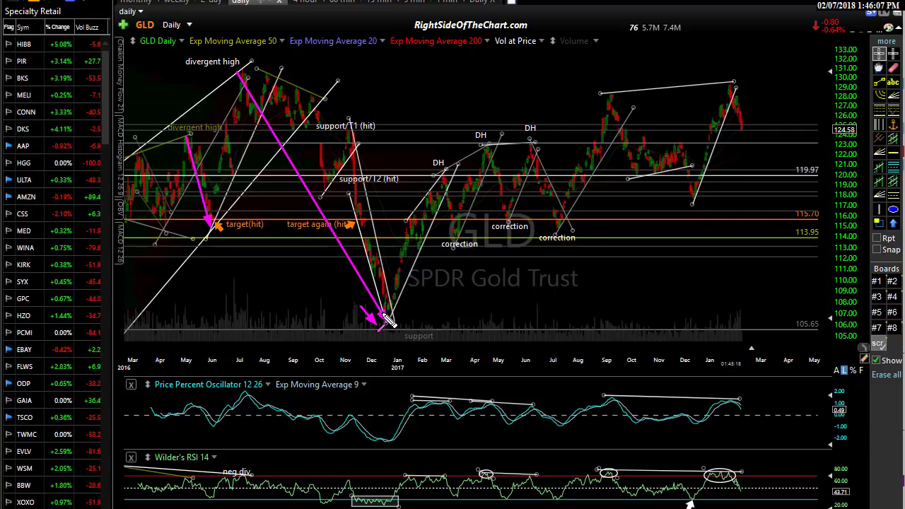
mouse_move(387, 320)
left_mouse_down()
mouse_move(424, 251)
mouse_move(442, 181)
left_mouse_up()
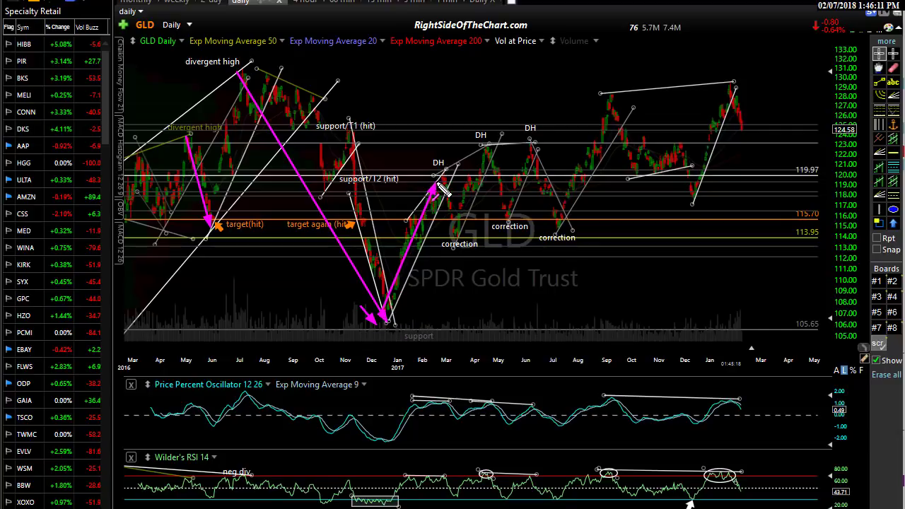
key("e")
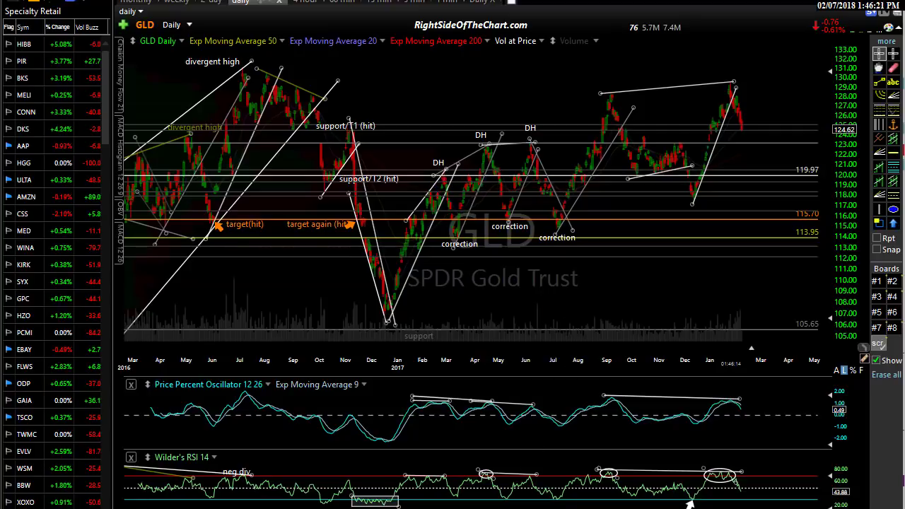
Step: Mark the three corrections after the DH highs with arrows and enclose the 2017 uptrend between two rising channel lines
left_click_drag(438, 173, 452, 232)
left_click_drag(487, 147, 509, 225)
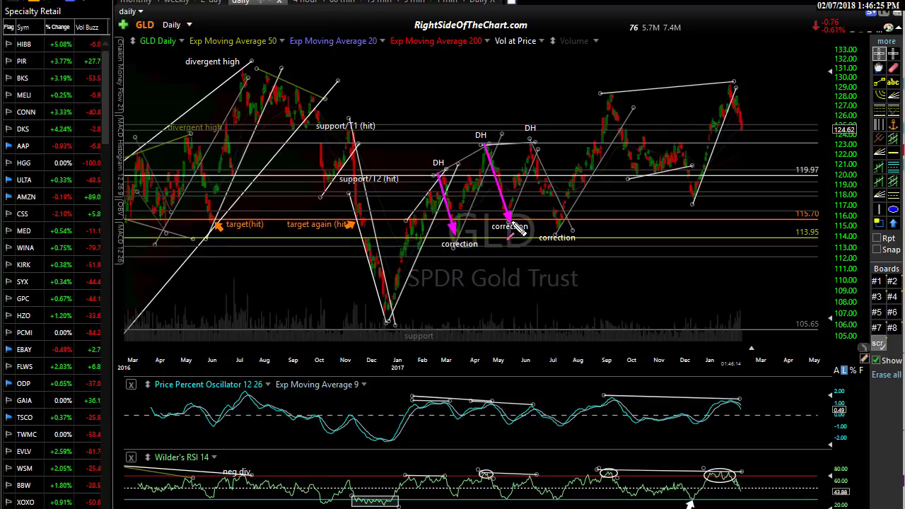
left_click_drag(537, 149, 558, 231)
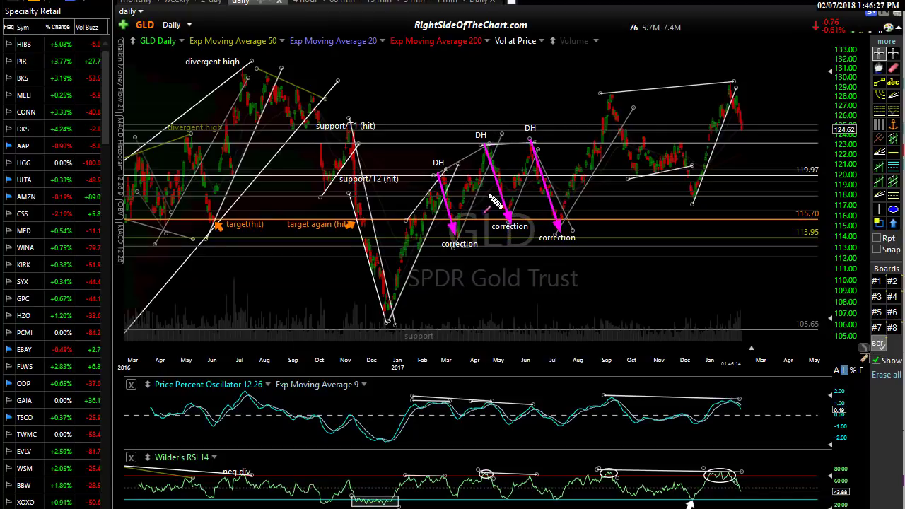
left_click_drag(517, 166, 523, 153)
mouse_move(380, 330)
left_mouse_down()
mouse_move(664, 231)
mouse_move(806, 149)
left_mouse_up()
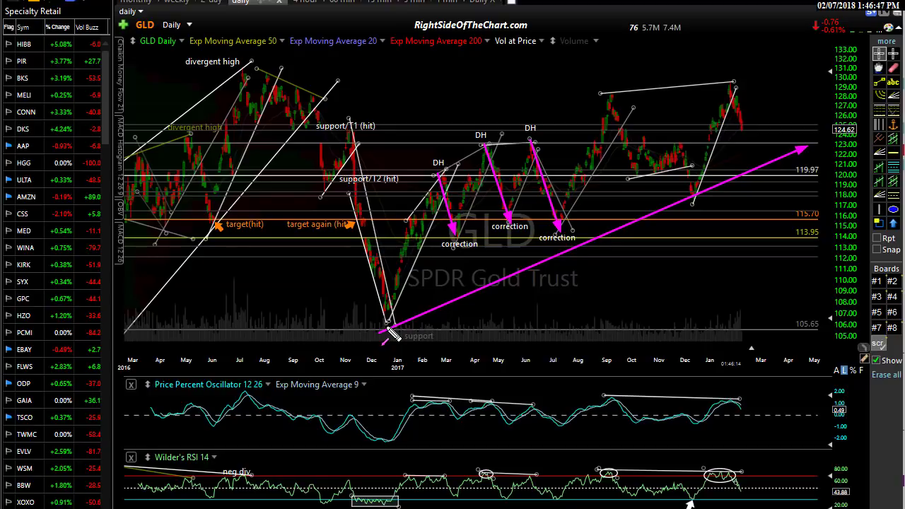
mouse_move(378, 188)
left_mouse_down()
mouse_move(741, 65)
mouse_move(775, 43)
left_mouse_up()
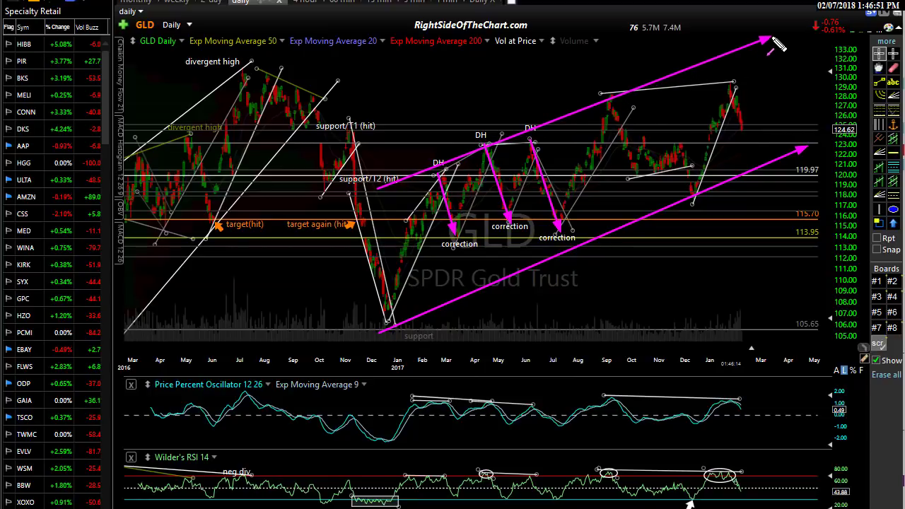
Step: Trace the price swings from the July 2017 low to the latest pullback inside the channel with arrows, before clearing the drawings
mouse_move(558, 231)
left_mouse_down()
mouse_move(620, 138)
mouse_move(608, 99)
mouse_move(643, 182)
left_mouse_up()
left_click_drag(632, 151, 679, 146)
left_click_drag(635, 168, 683, 165)
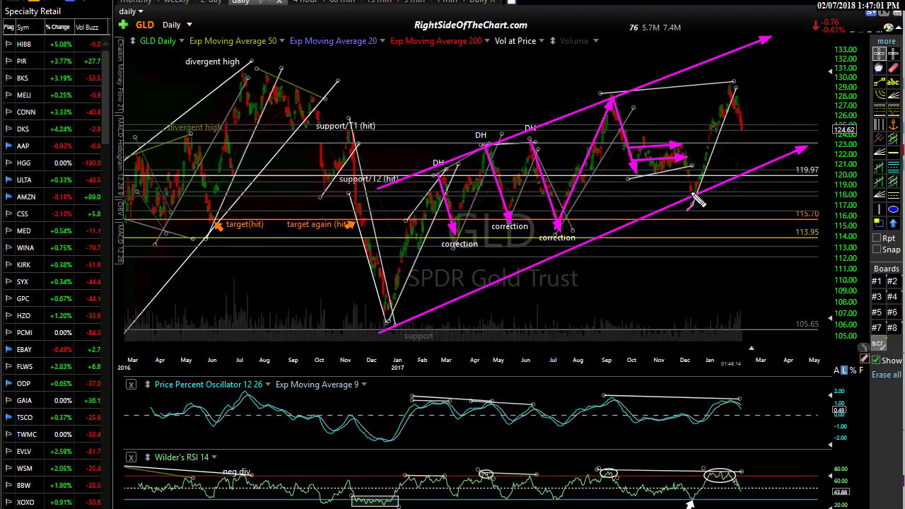
left_click_drag(690, 203, 728, 79)
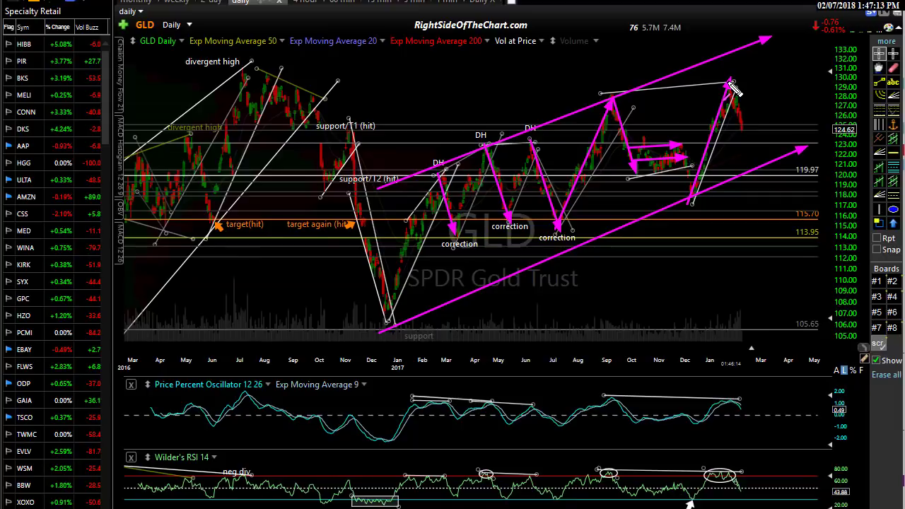
left_click_drag(728, 82, 742, 136)
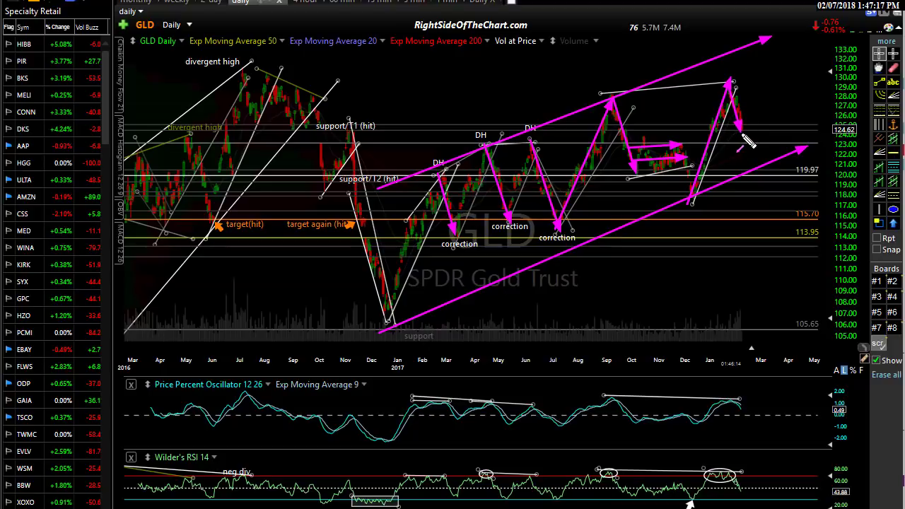
key("Escape")
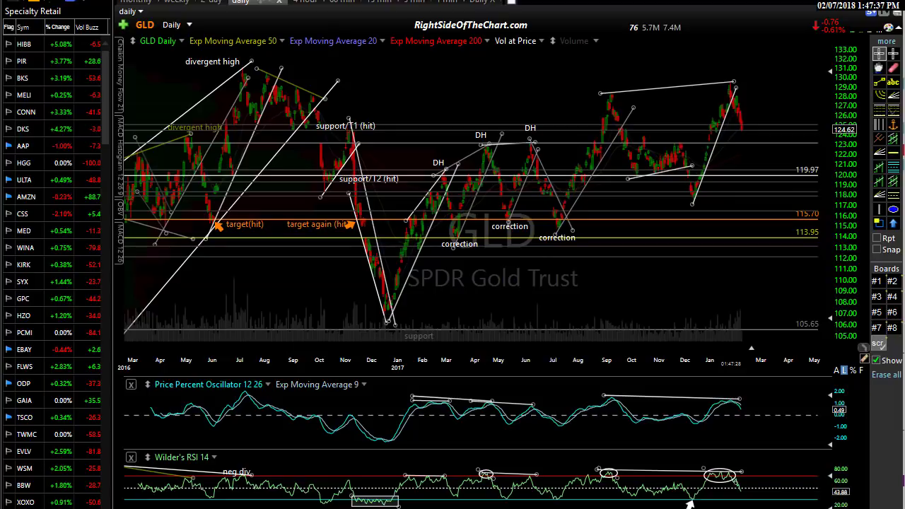
Step: Mark the three DH corrections, the two 2016 declines and the latest pullback with arrows, before clearing the drawings
left_click_drag(443, 174, 456, 233)
left_click_drag(491, 146, 511, 214)
left_click_drag(528, 144, 545, 222)
left_click_drag(248, 68, 384, 330)
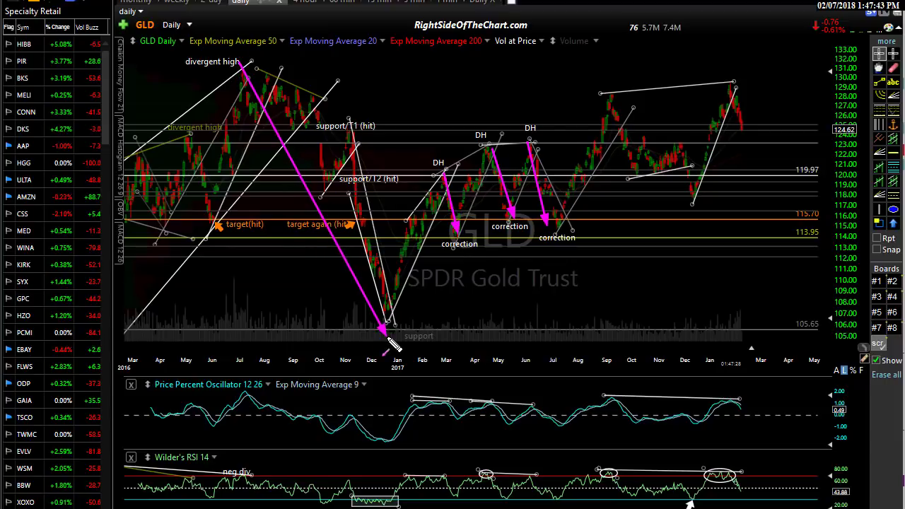
mouse_move(180, 138)
left_mouse_down()
mouse_move(205, 181)
mouse_move(212, 222)
left_mouse_up()
left_click_drag(729, 84, 743, 132)
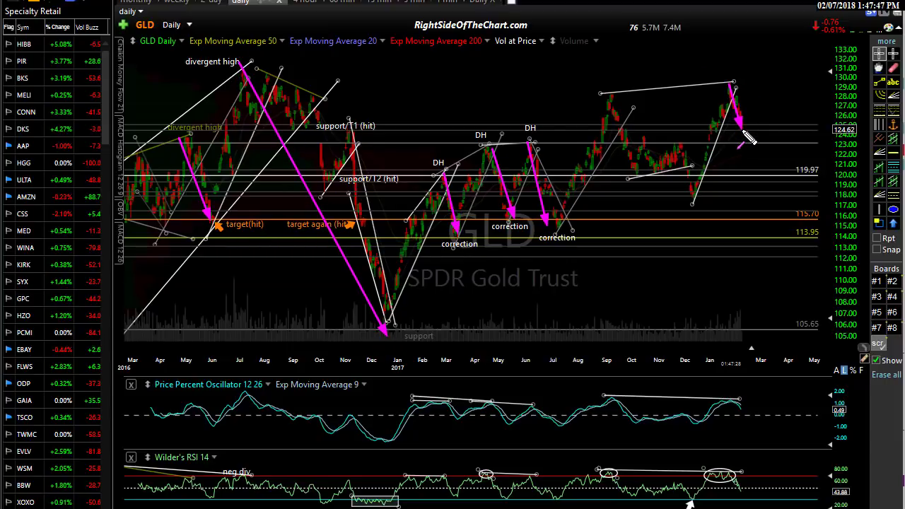
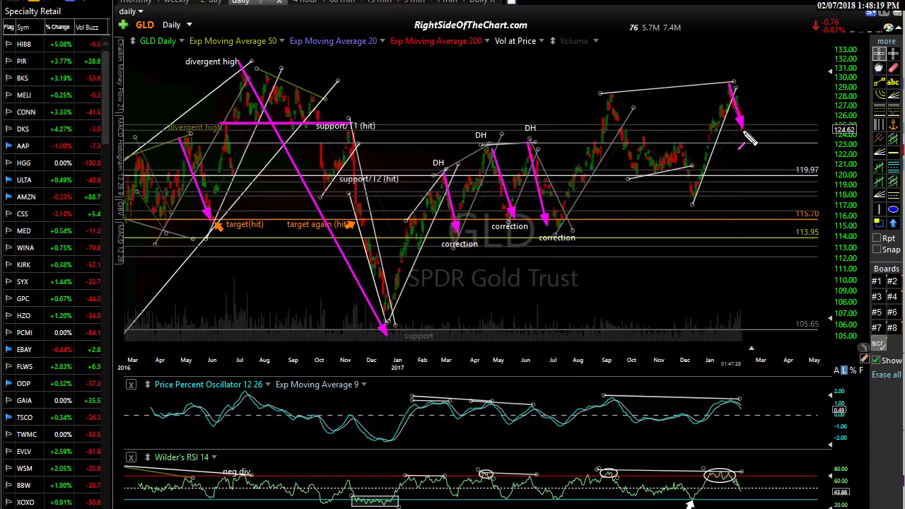
key("Delete")
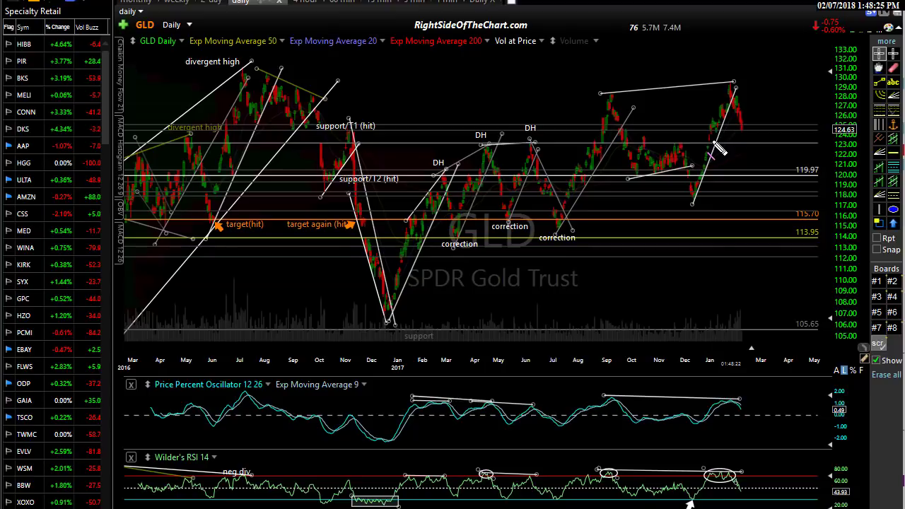
Step: Draw a horizontal support line at about 123 and project a pullback to it followed by a rally above 130 with arrows
left_click_drag(714, 142, 311, 146)
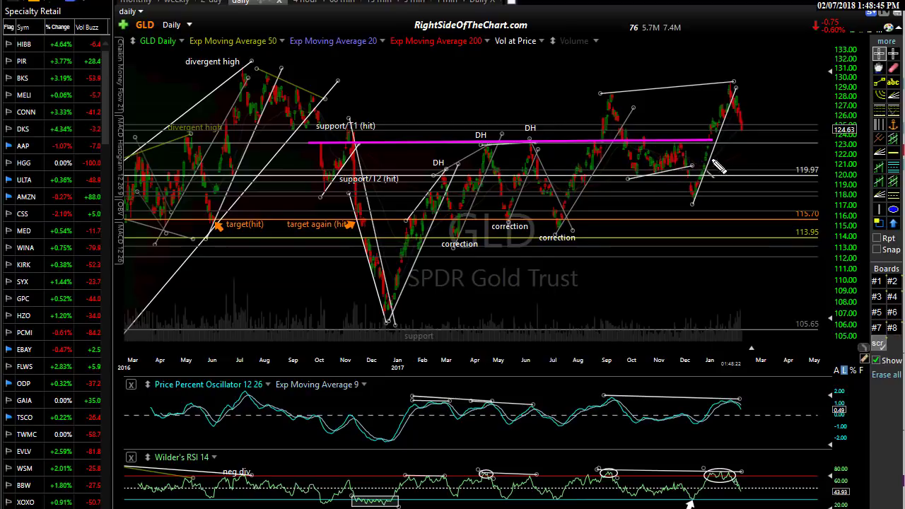
left_click_drag(822, 143, 684, 144)
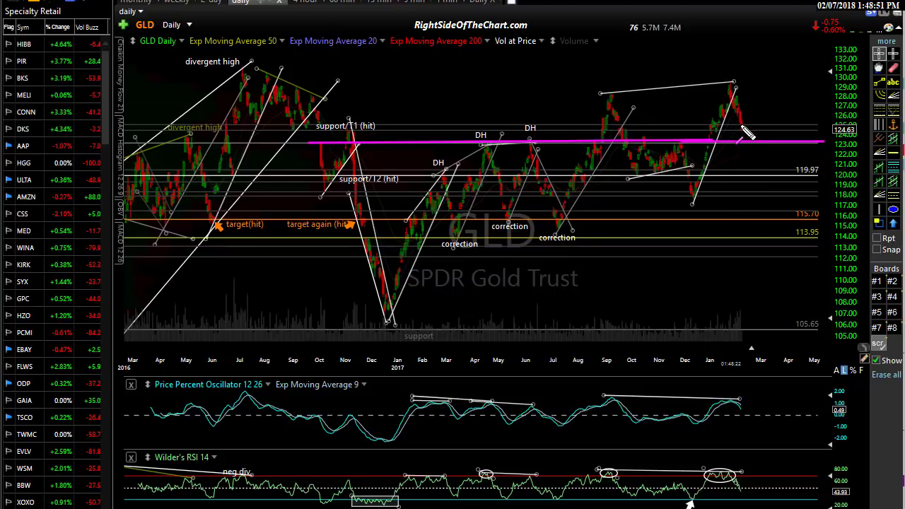
left_click_drag(737, 120, 745, 139)
left_click_drag(748, 141, 765, 123)
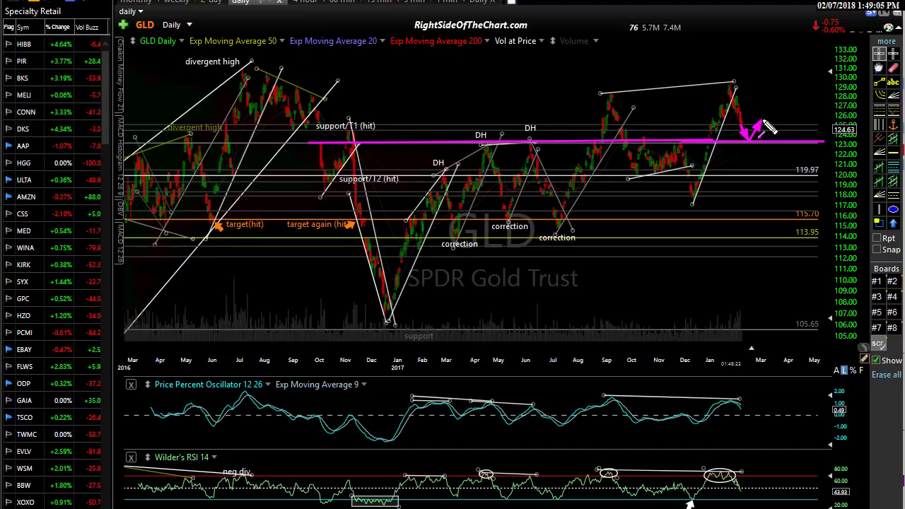
left_click_drag(763, 121, 790, 76)
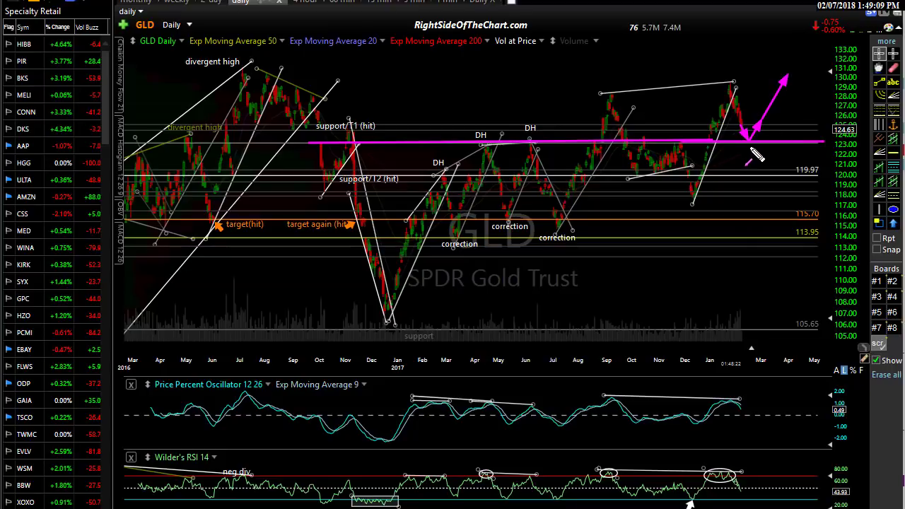
Step: Add two arrows projecting a break below the drawn support line to the 119.97 level, before clearing the drawings
left_click_drag(750, 150, 760, 175)
left_click_drag(757, 128, 783, 181)
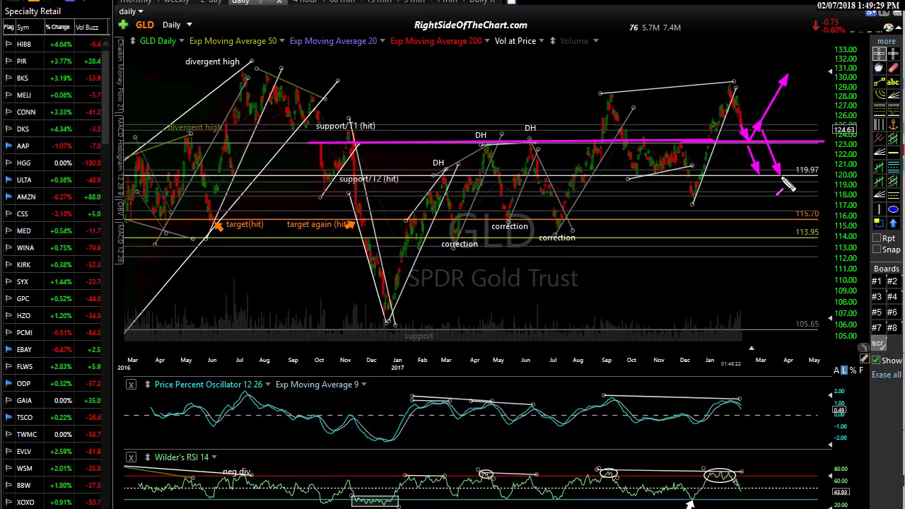
key("Escape")
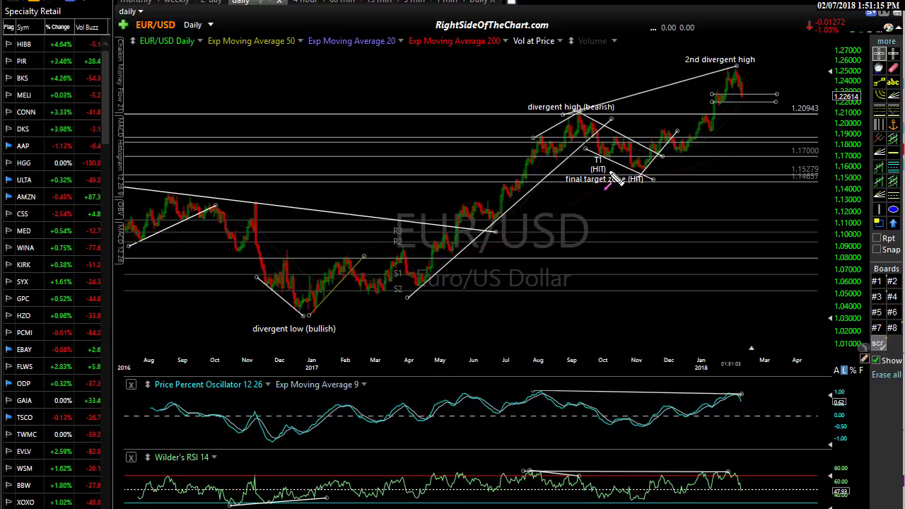
Step: Trace the decline from the September 2017 divergent high through T1 to the final target zone with arrows on the EUR/USD daily chart
mouse_move(583, 117)
left_mouse_down()
mouse_move(599, 158)
mouse_move(626, 146)
mouse_move(619, 140)
mouse_move(640, 174)
left_mouse_up()
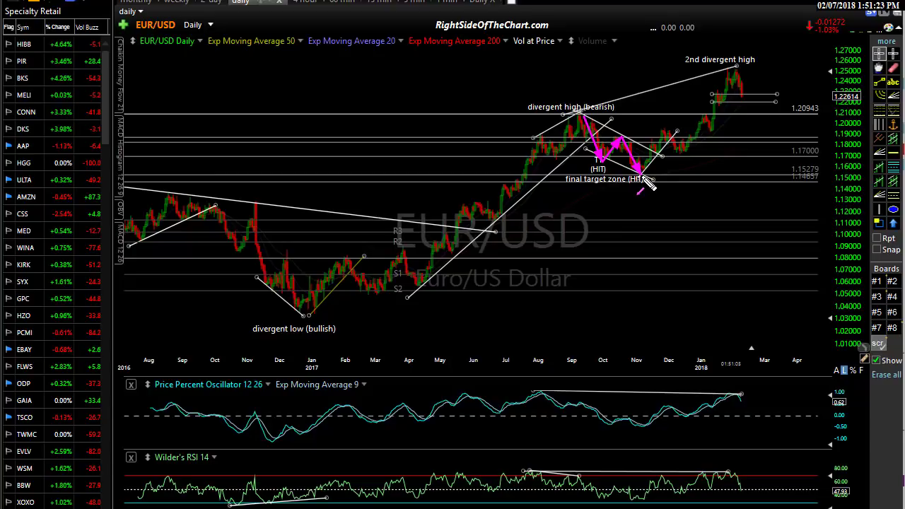
Step: Trace the rally from the November 2017 low to the 2nd divergent high with an arrow, before clearing the drawings
mouse_move(641, 175)
left_mouse_down()
mouse_move(703, 124)
mouse_move(739, 72)
left_mouse_up()
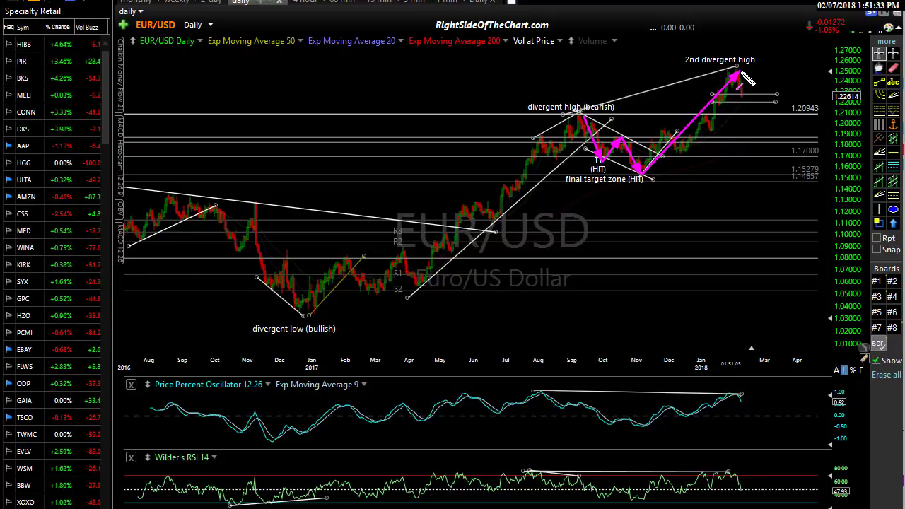
key("Escape")
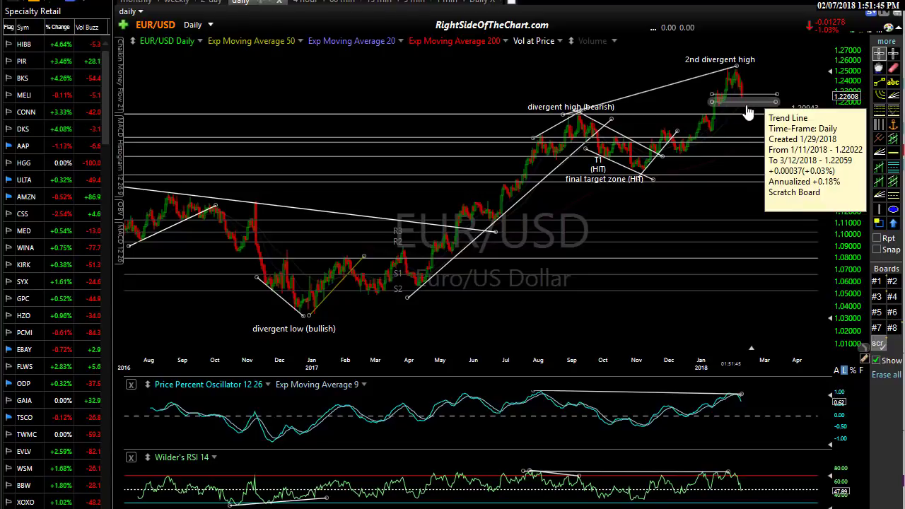
Step: Draw EUR/USD support lines rising from the November 2017 low and across 1.20943, with a projected dip, bounce and two alternative moves, before clearing the drawings
scroll(742, 111, "up", 4)
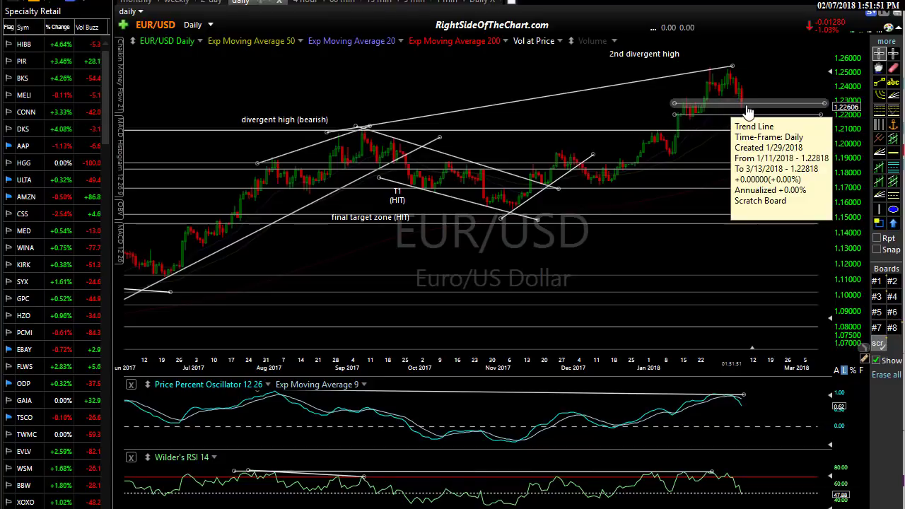
scroll(745, 116, "down", 1)
scroll(744, 115, "down", 1)
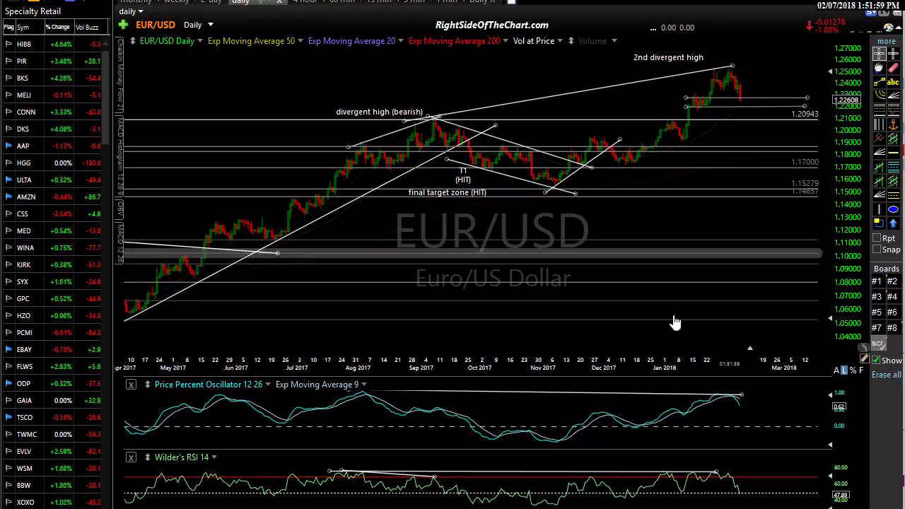
scroll(730, 227, "down", 1)
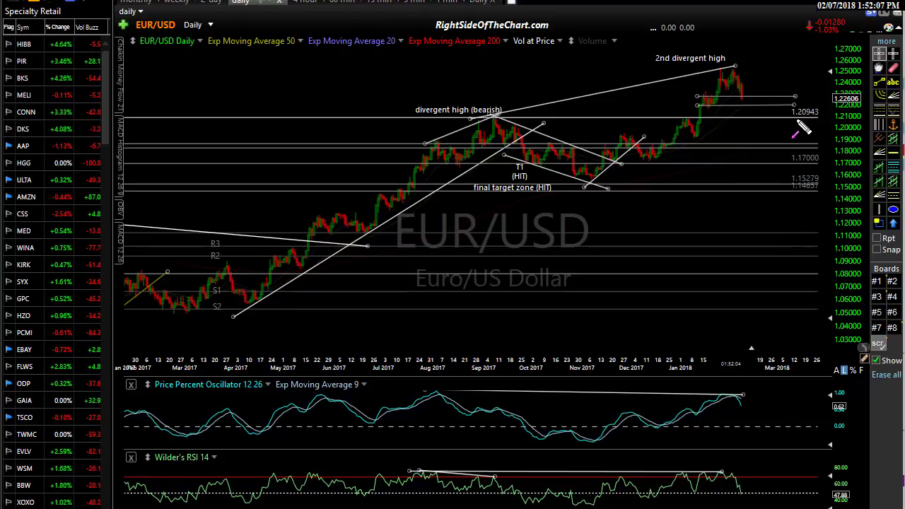
mouse_move(735, 101)
left_mouse_down()
mouse_move(747, 119)
mouse_move(765, 92)
left_mouse_up()
mouse_move(581, 187)
left_mouse_down()
mouse_move(811, 110)
mouse_move(811, 97)
left_mouse_up()
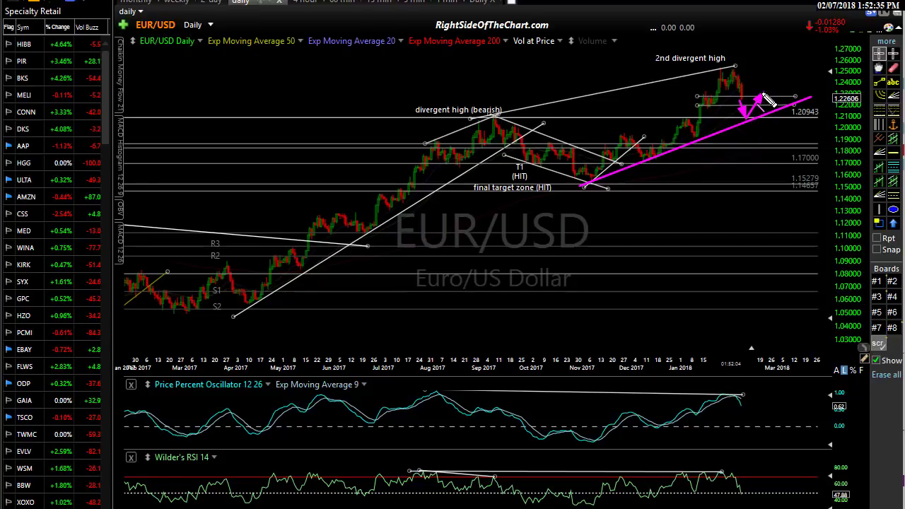
mouse_move(765, 93)
left_mouse_down()
mouse_move(780, 66)
mouse_move(772, 113)
mouse_move(786, 144)
left_mouse_up()
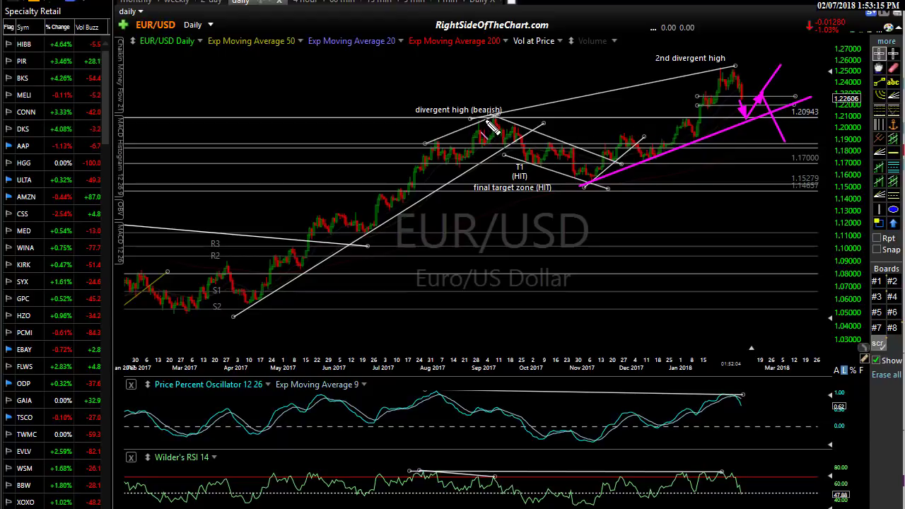
left_click_drag(492, 117, 819, 118)
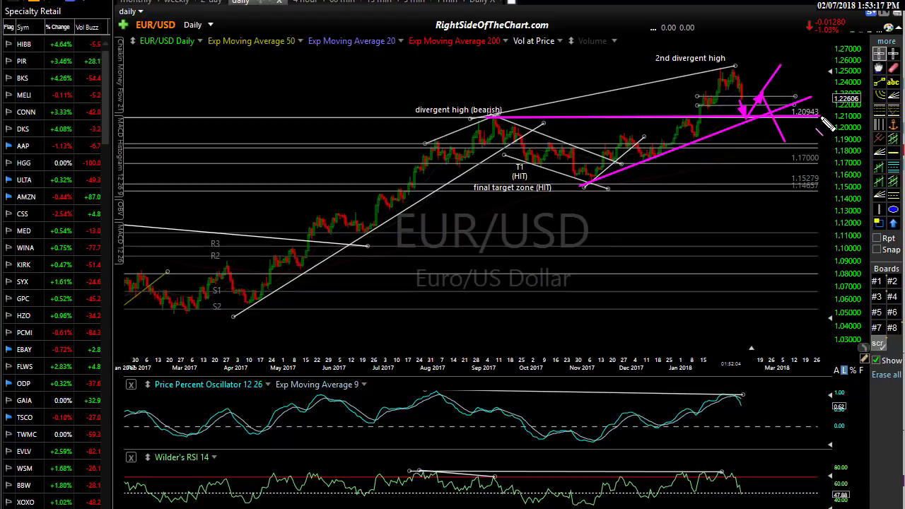
key("Escape")
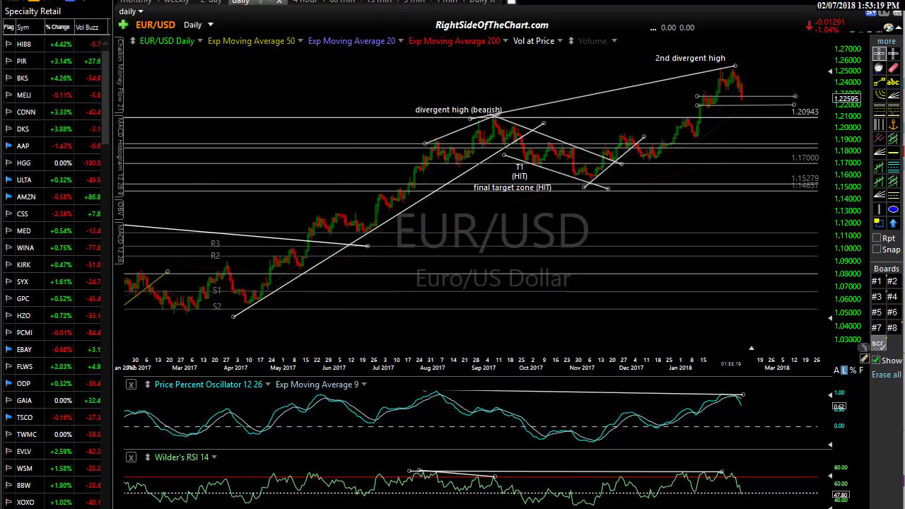
Step: Open the GDX daily chart and draw a horizontal support line at about 21 from March 2016 to the price axis
type("gdx")
key("Return")
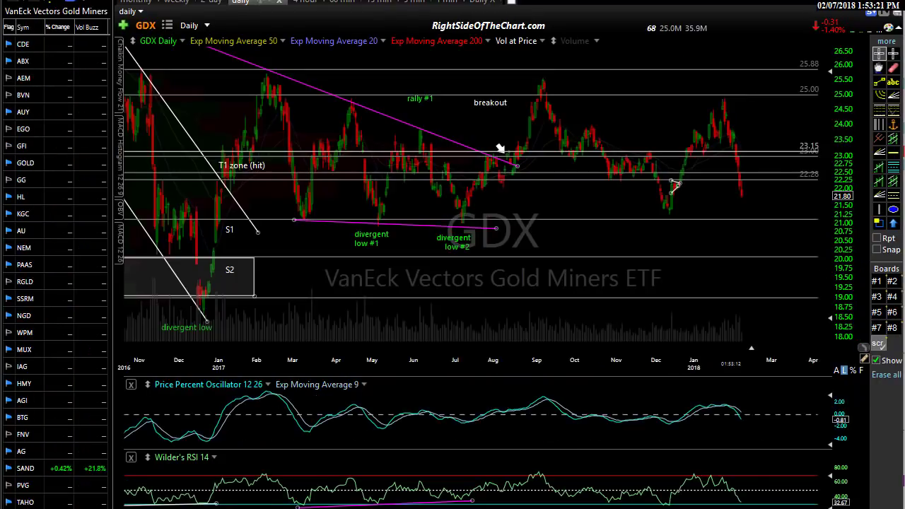
scroll(449, 130, "down", 3)
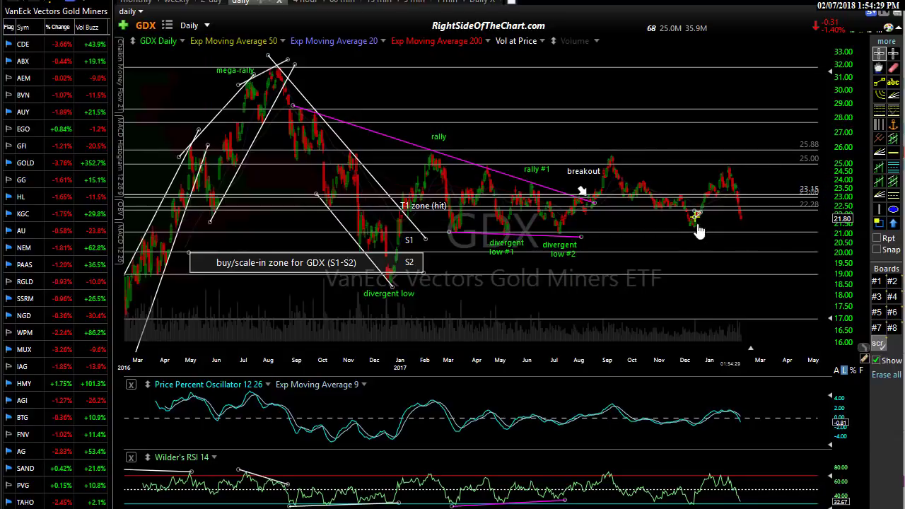
left_click_drag(822, 163, 771, 222)
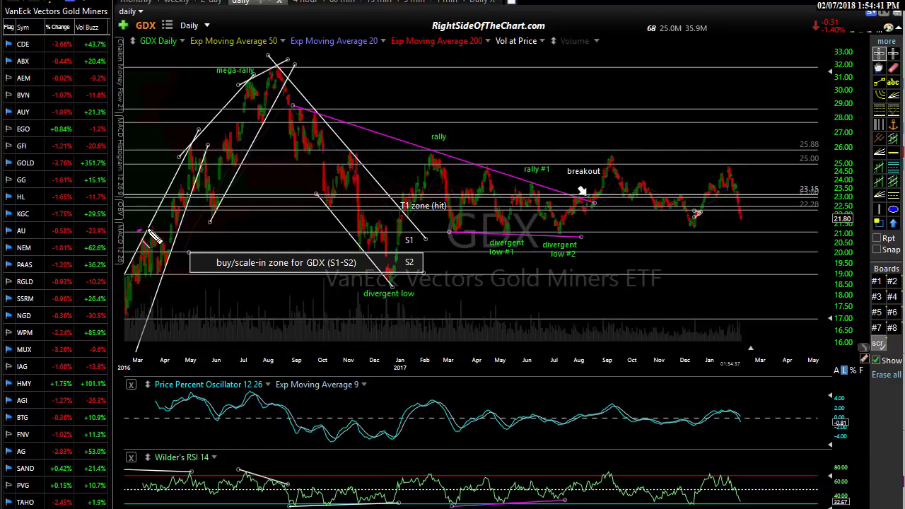
left_click_drag(137, 232, 836, 236)
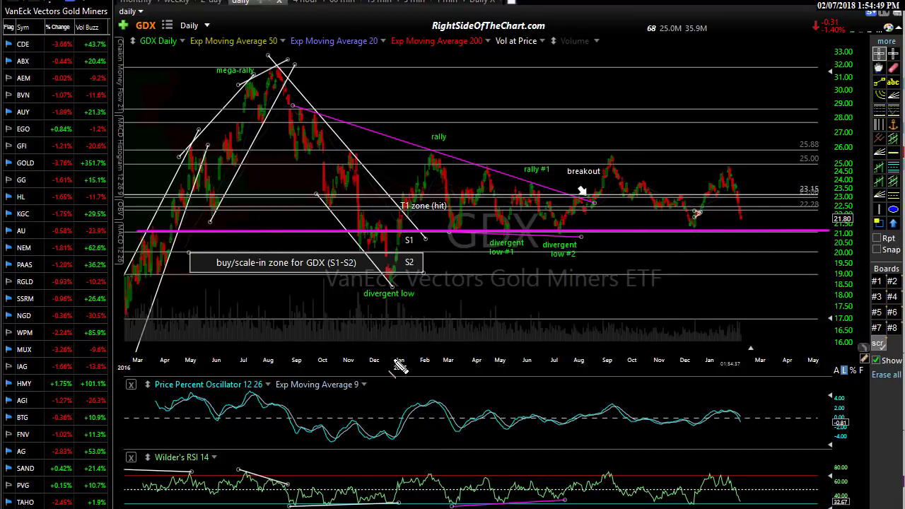
Step: Circle January 2017 and the four 2017 lows at the support line, and project a drop to the line and a bounce with arrows
left_click_drag(397, 366, 410, 388)
mouse_move(480, 222)
left_mouse_down()
mouse_move(448, 228)
mouse_move(470, 238)
mouse_move(577, 233)
left_mouse_up()
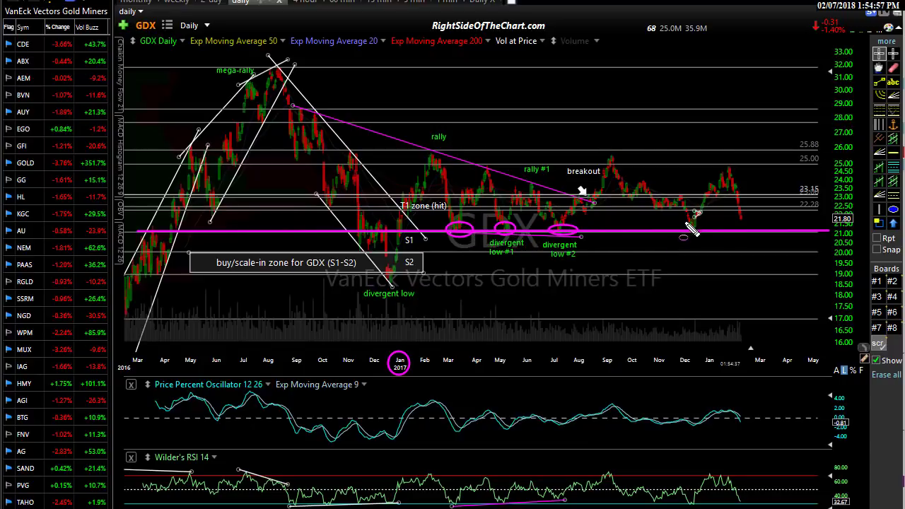
left_click_drag(684, 219, 702, 235)
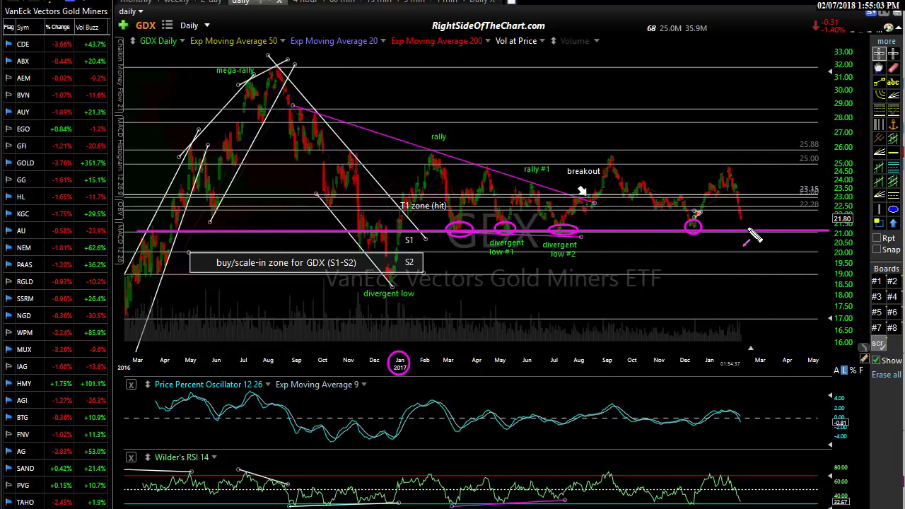
left_click_drag(738, 212, 742, 230)
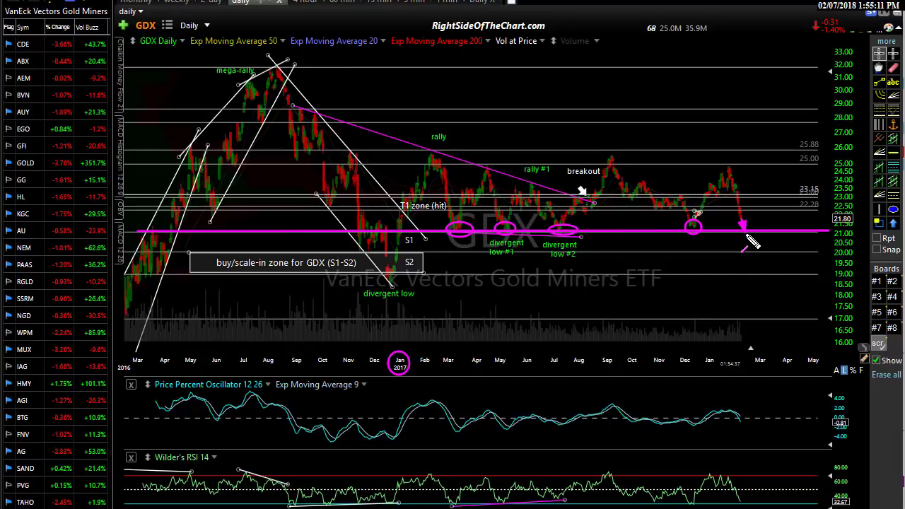
left_click_drag(744, 229, 775, 197)
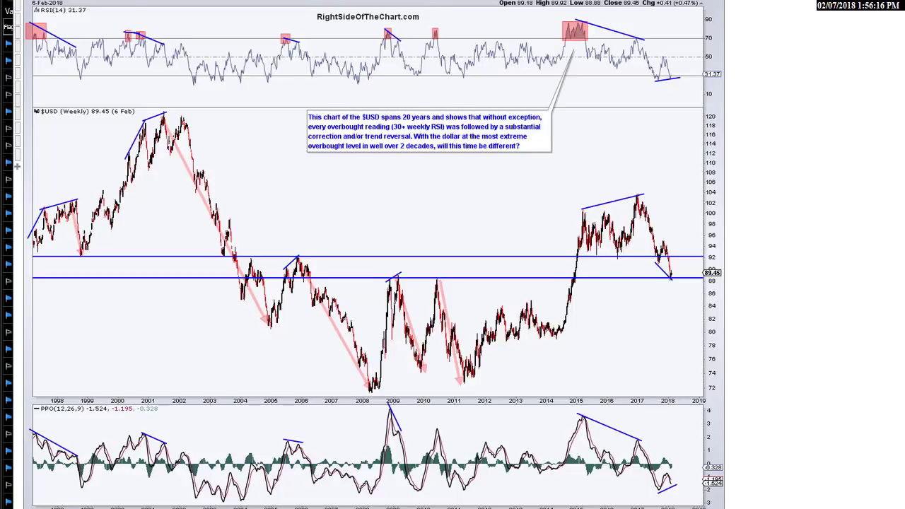
Step: On the $USD weekly chart, mark the 2015–2017 divergence on price and PPO, and highlight the 92 level with horizontal lines
scroll(367, 255, "up", 1)
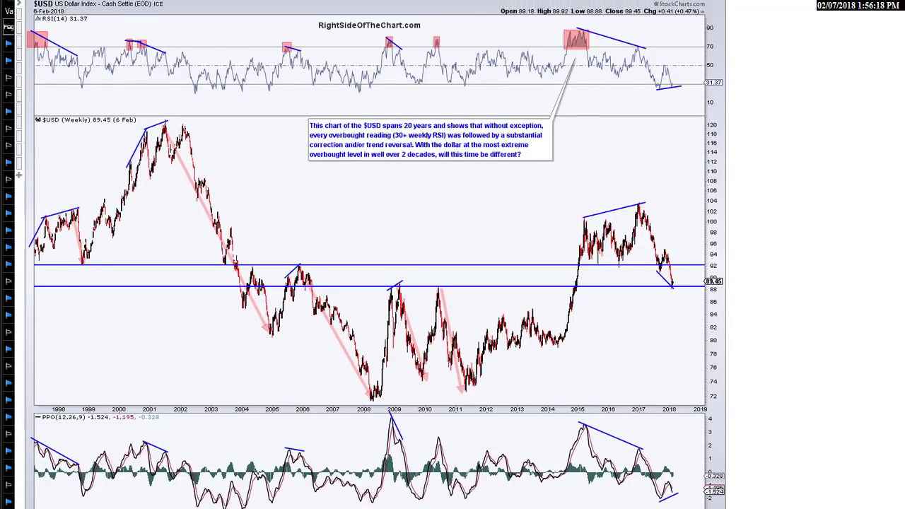
scroll(367, 255, "down", 1)
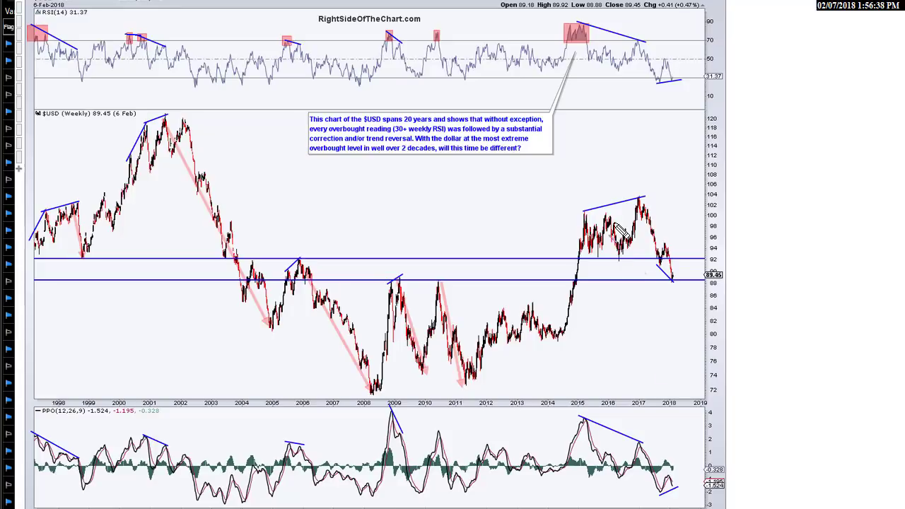
left_click_drag(582, 212, 650, 194)
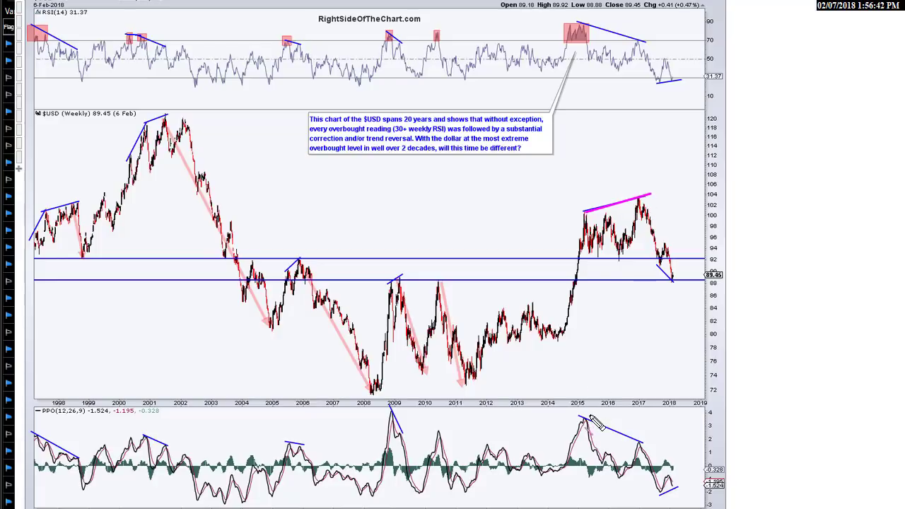
left_click_drag(578, 417, 649, 446)
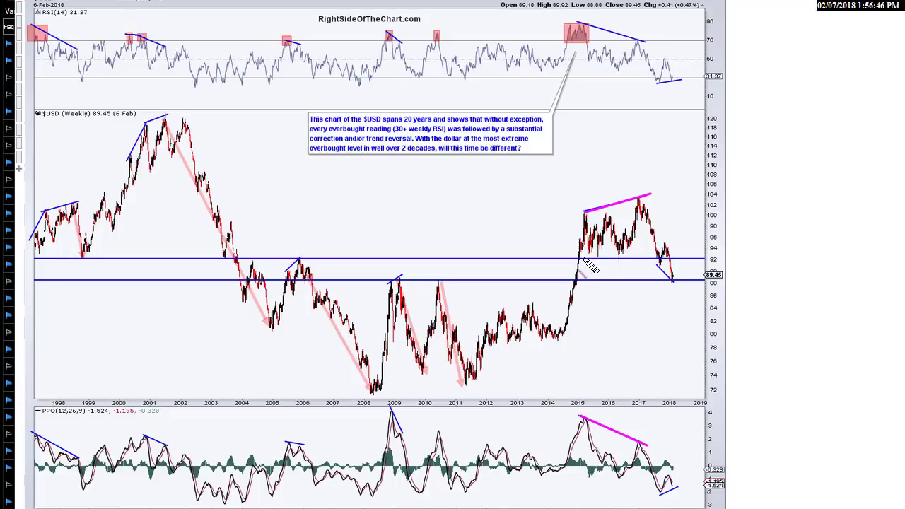
left_click_drag(573, 260, 707, 258)
mouse_move(304, 260)
left_mouse_down()
mouse_move(111, 251)
mouse_move(35, 259)
left_mouse_up()
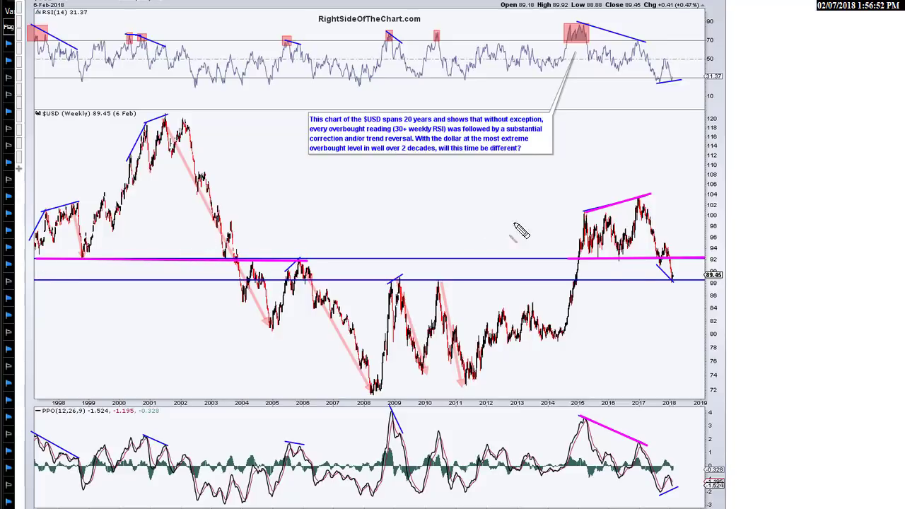
left_click_drag(671, 268, 674, 282)
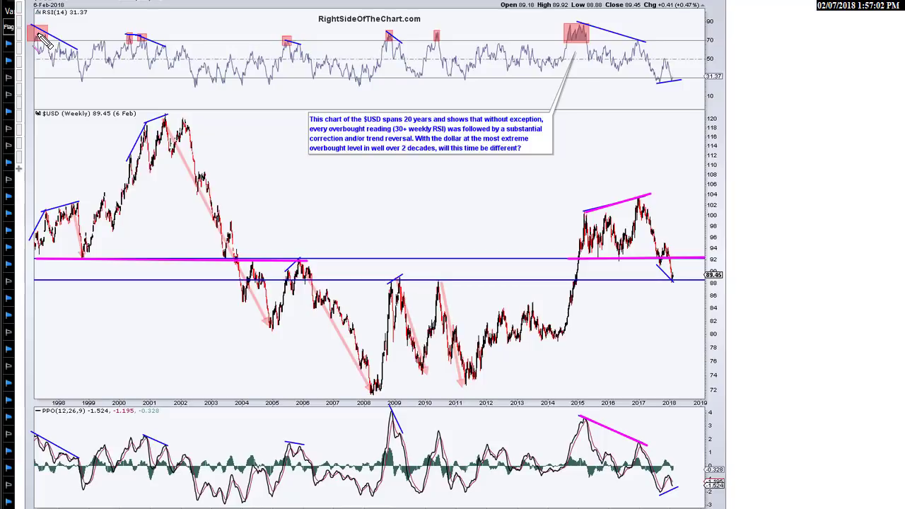
Step: Highlight the 1997–1998 RSI divergence and trace the 1998 drop, the 2001–2004 decline and the dip and rebound before it with arrows
left_click_drag(31, 26, 77, 52)
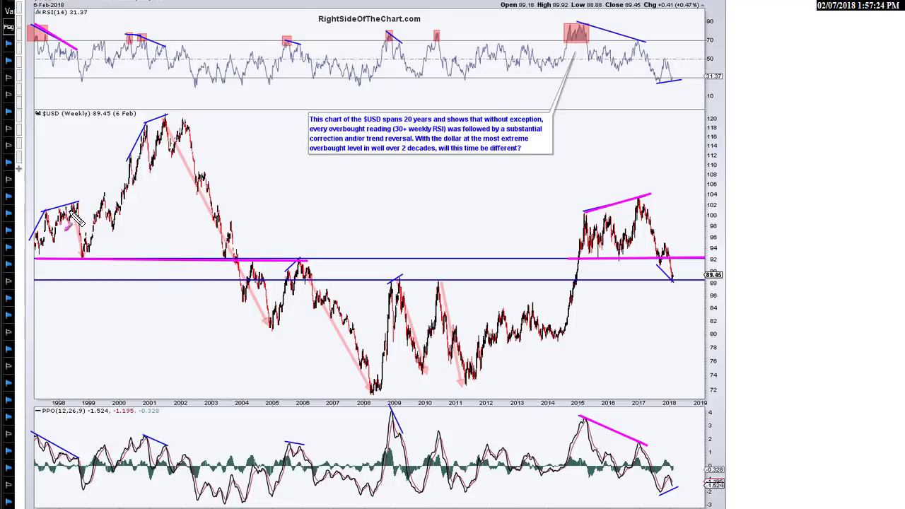
left_click_drag(74, 206, 75, 256)
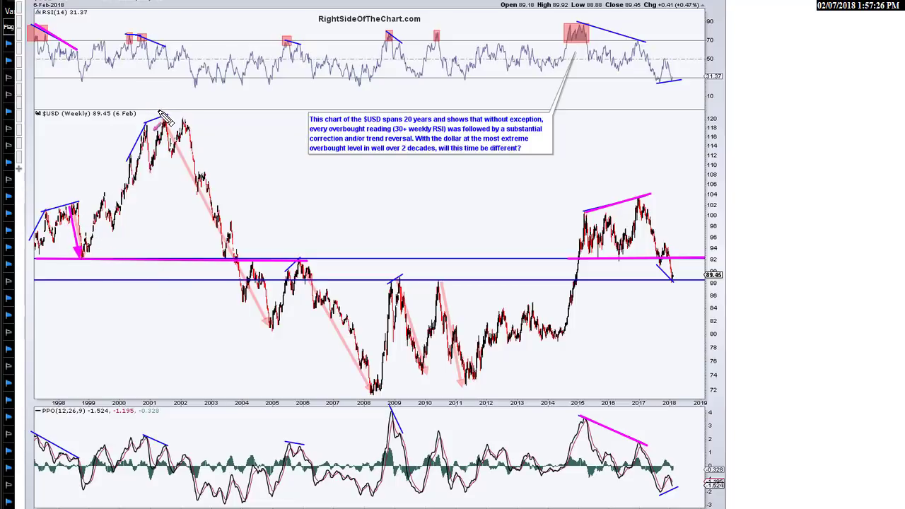
left_click_drag(162, 117, 182, 180)
left_click_drag(210, 217, 269, 326)
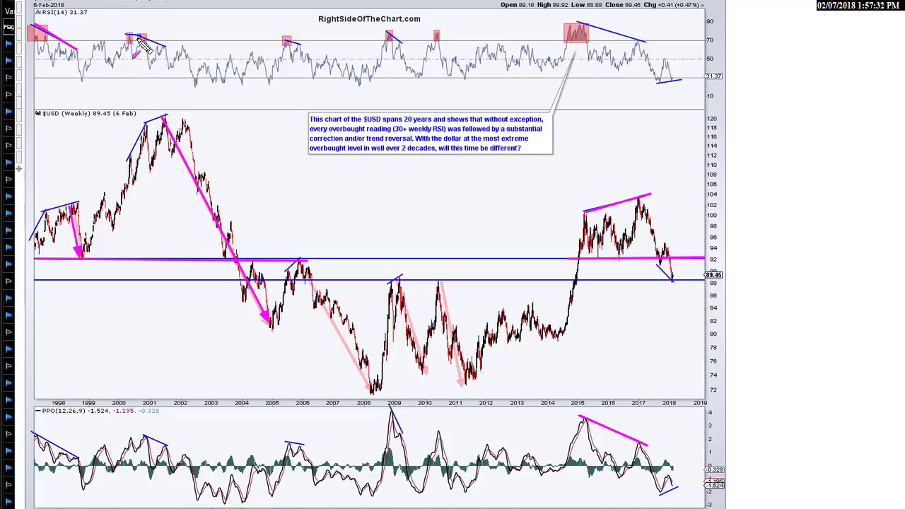
left_click_drag(144, 127, 155, 175)
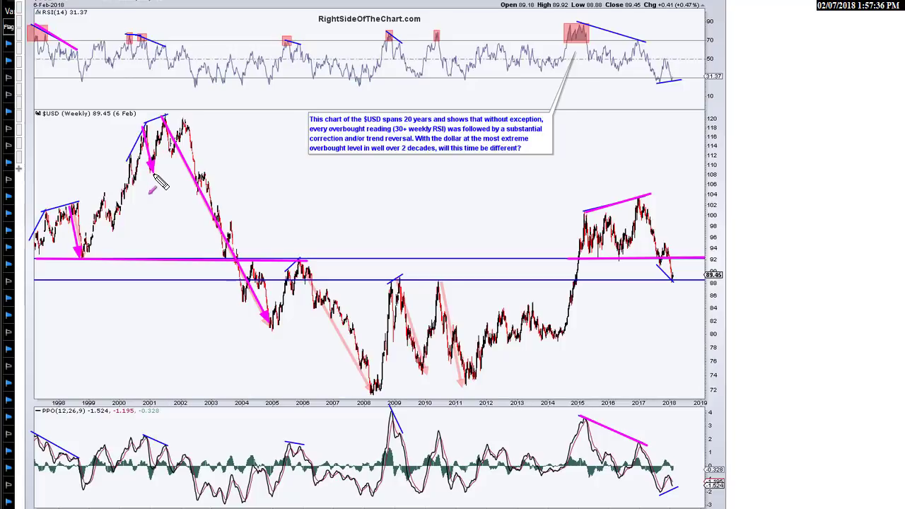
left_click_drag(154, 175, 170, 115)
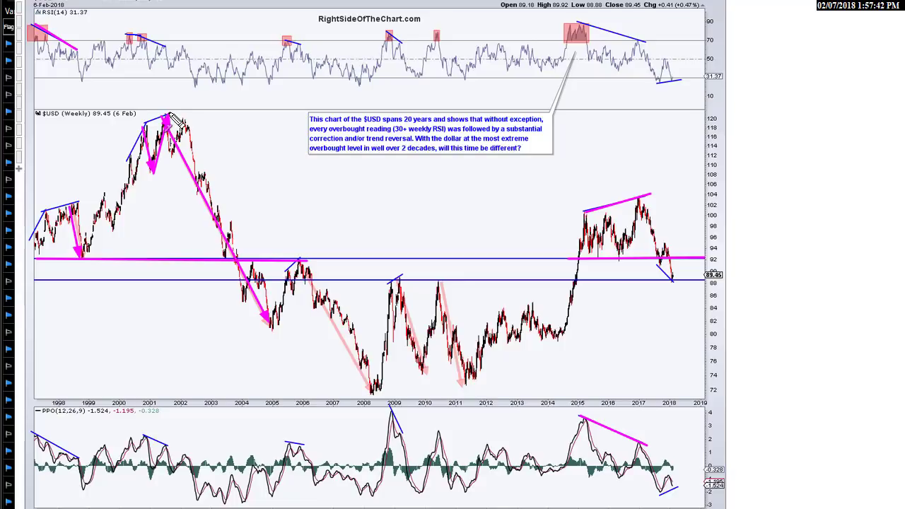
Step: Undo the stray mark near the RSI and draw arrows along the 2000–2001 and 1997–1998 PPO divergences
left_click_drag(140, 63, 146, 48)
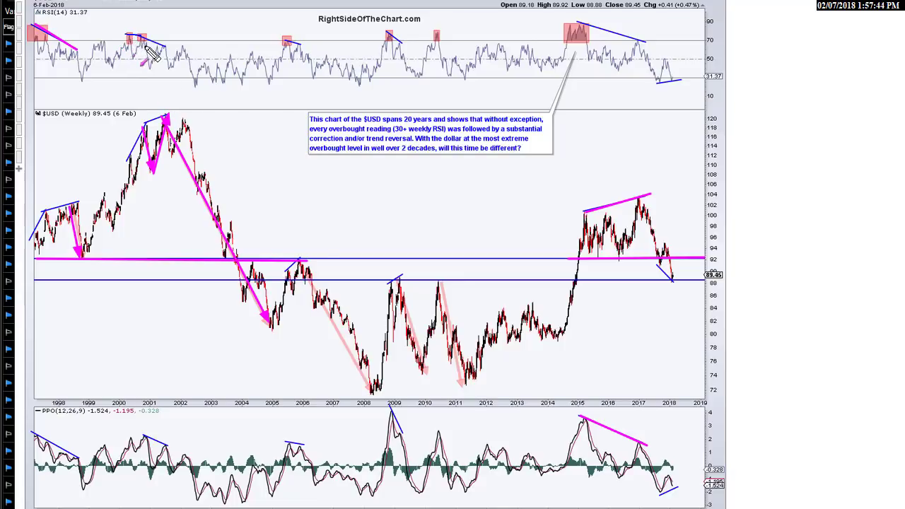
key("ctrl+z")
left_click_drag(139, 434, 167, 443)
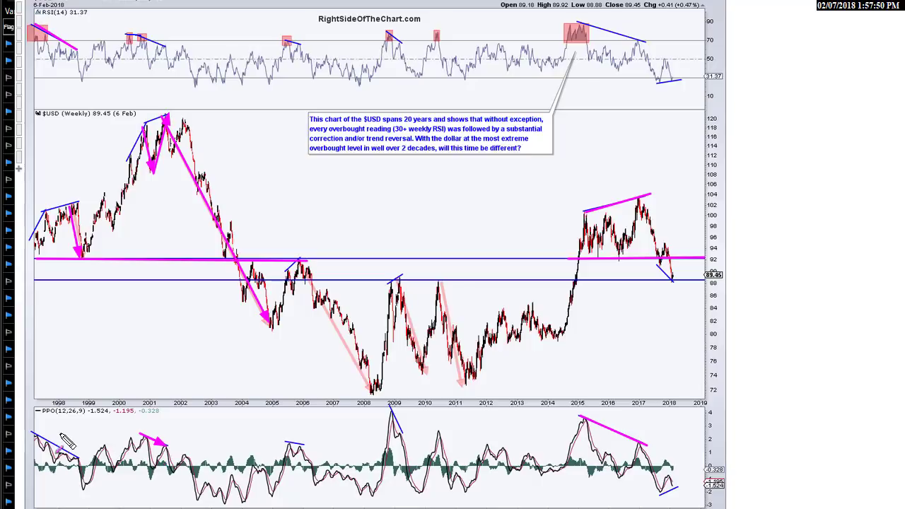
left_click_drag(33, 431, 78, 452)
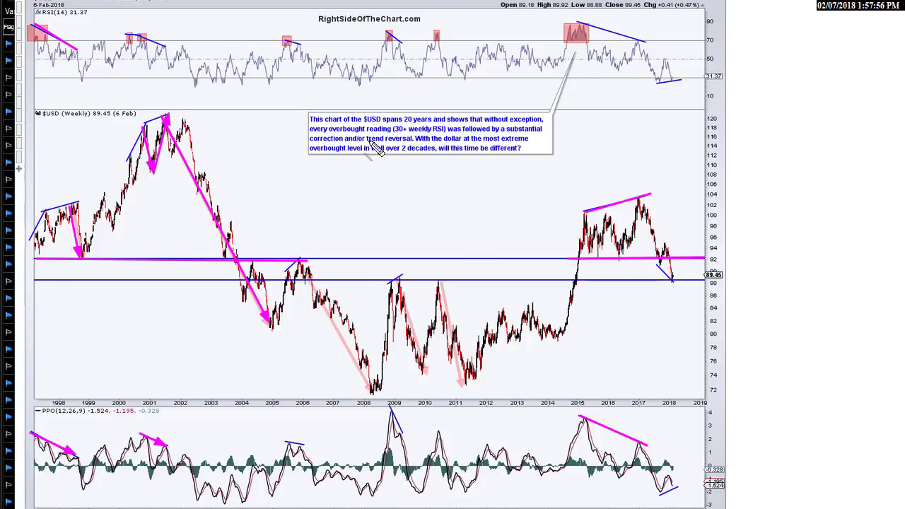
Step: Mark the 2005 RSI divergence and trace the declines from the late 2005, 2009 and 2010 peaks with arrows, before clearing the drawings
left_click_drag(282, 36, 304, 48)
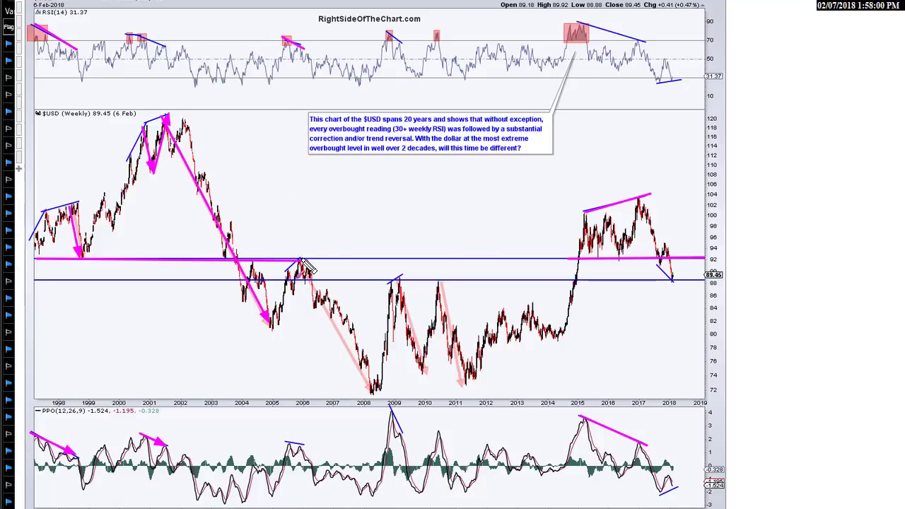
left_click_drag(298, 261, 373, 387)
left_click_drag(398, 284, 423, 373)
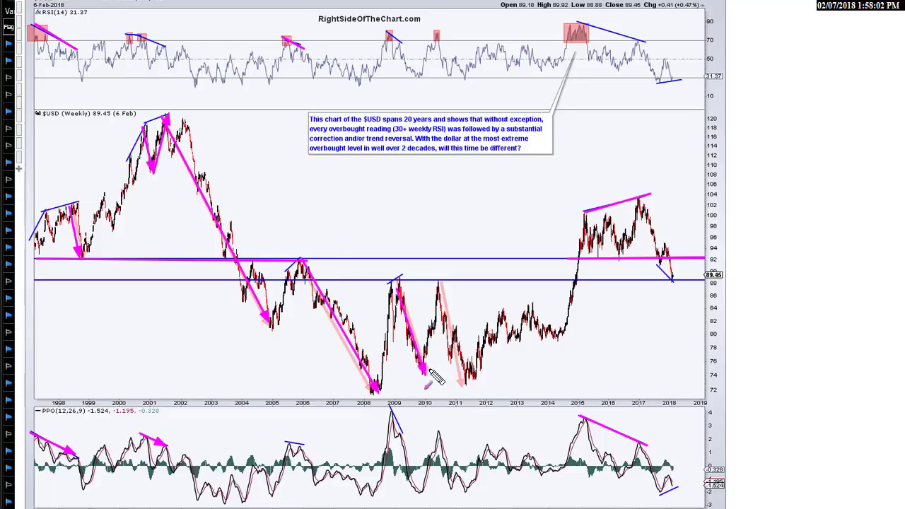
left_click_drag(439, 285, 465, 382)
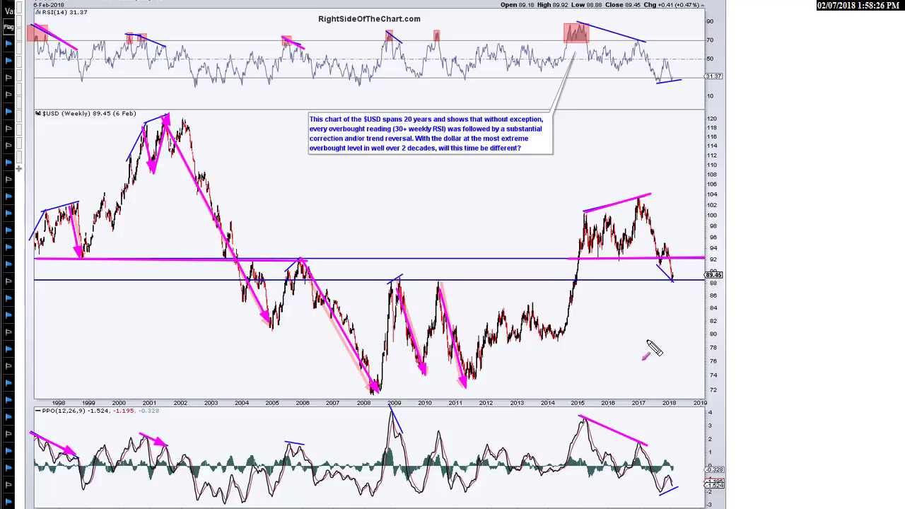
key("e")
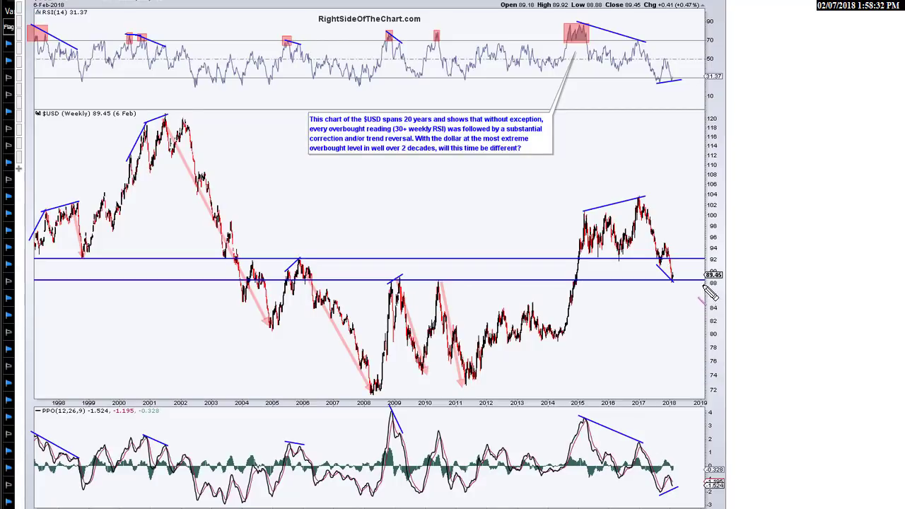
Step: On the $USD weekly chart, mark the support just above 88 and the 2009–2010 peaks meeting it, plus the recent PPO divergence and upturn
mouse_move(700, 296)
left_mouse_down()
mouse_move(705, 302)
mouse_move(700, 282)
mouse_move(678, 281)
mouse_move(261, 284)
mouse_move(304, 282)
mouse_move(279, 281)
left_mouse_up()
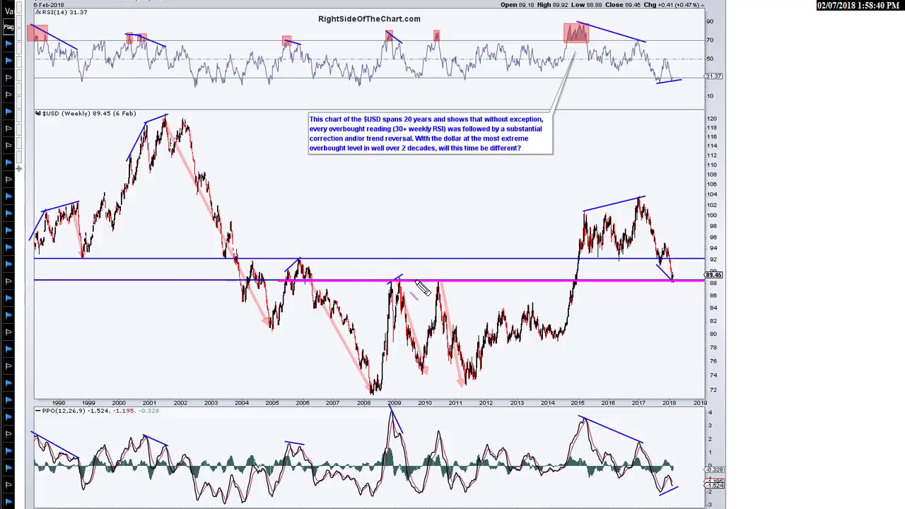
mouse_move(383, 272)
left_mouse_down()
mouse_move(409, 290)
mouse_move(445, 292)
left_mouse_up()
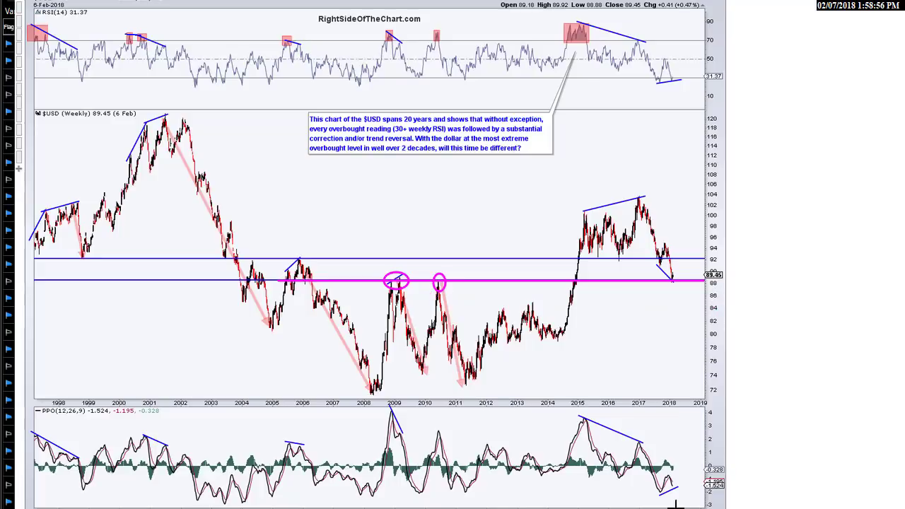
left_click_drag(659, 494, 675, 489)
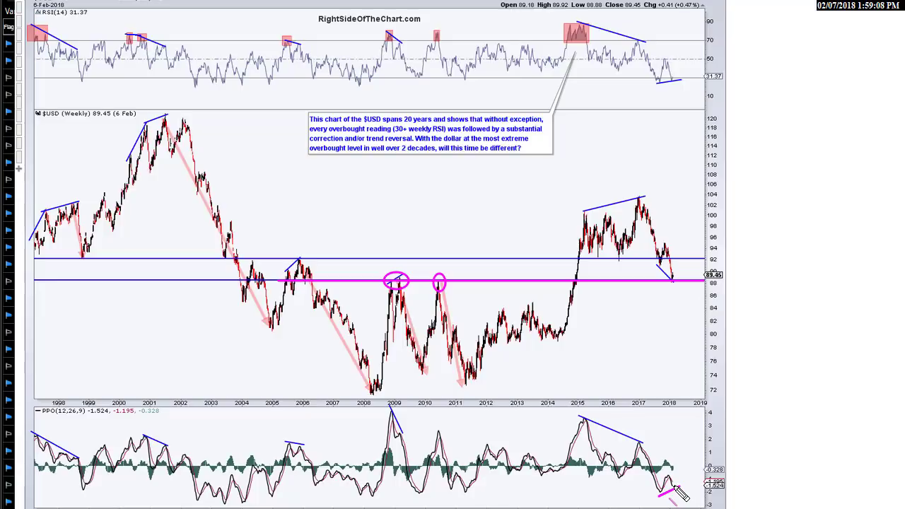
left_click_drag(675, 489, 683, 474)
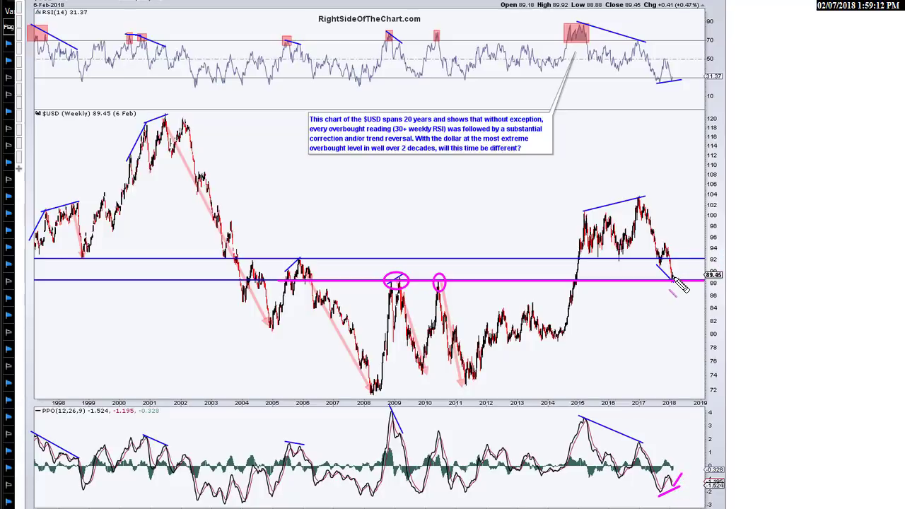
Step: Project a dollar rebound from support to about 92 and draw opposing up and down arrows beside it, before clearing the drawings
left_click_drag(673, 280, 687, 261)
left_click_drag(672, 279, 685, 260)
mouse_move(498, 228)
left_mouse_down()
mouse_move(509, 185)
mouse_move(534, 237)
left_mouse_up()
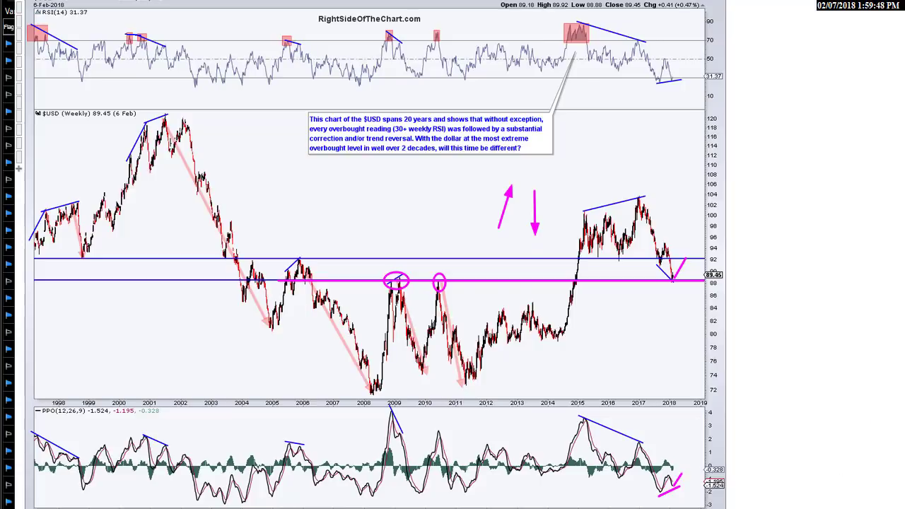
left_click_drag(686, 258, 683, 259)
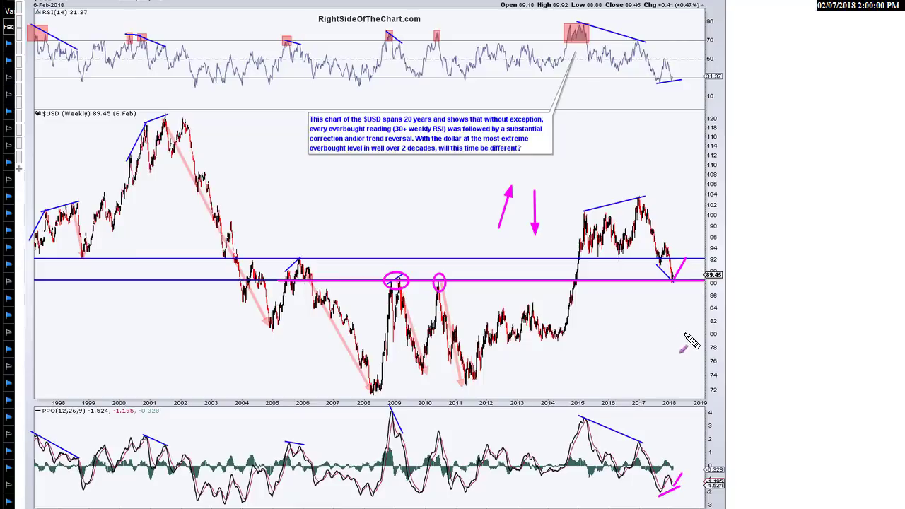
key("Escape")
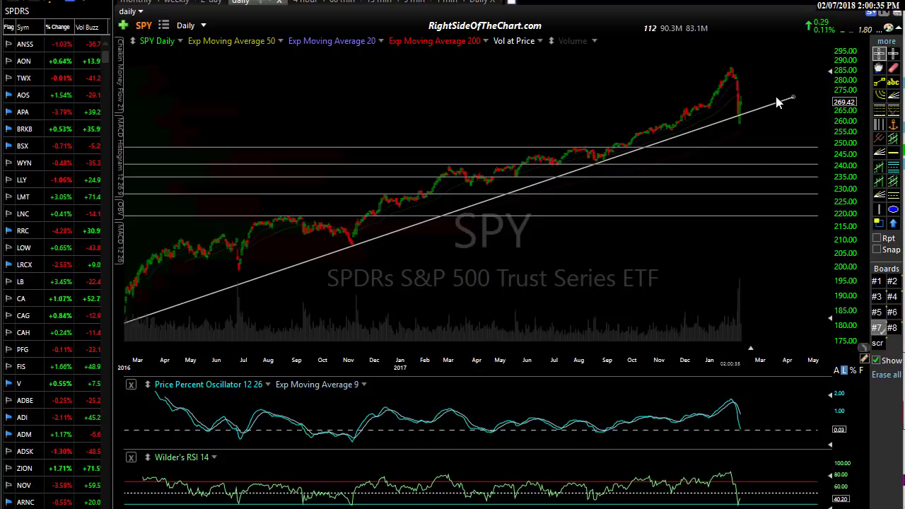
Step: On the SPY daily chart, project a rally to about 289 and a fall through the uptrend line to about 248, and connect the highs
scroll(721, 121, "up", 2)
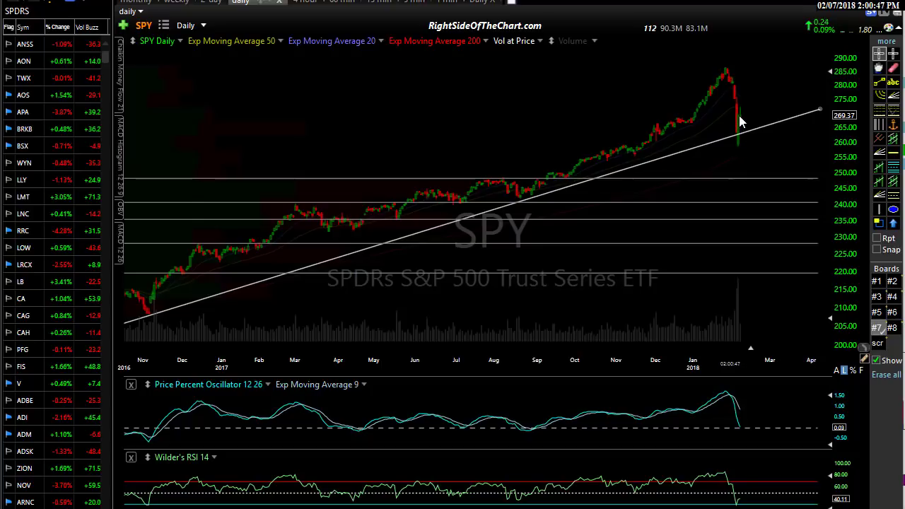
left_click(740, 122)
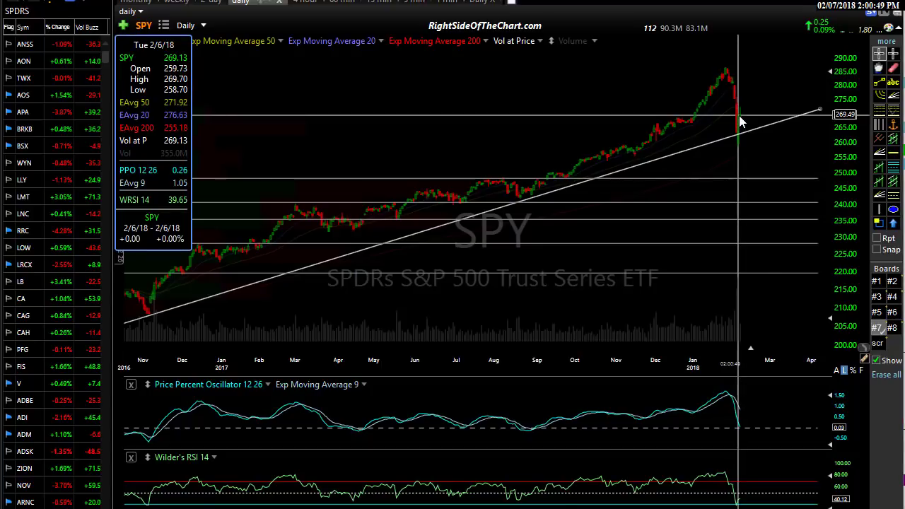
left_click(739, 122)
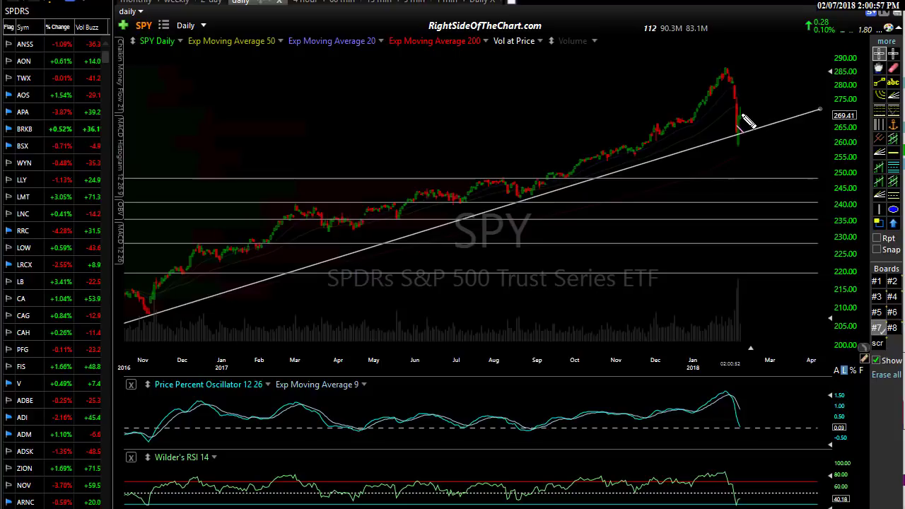
left_click_drag(740, 114, 763, 63)
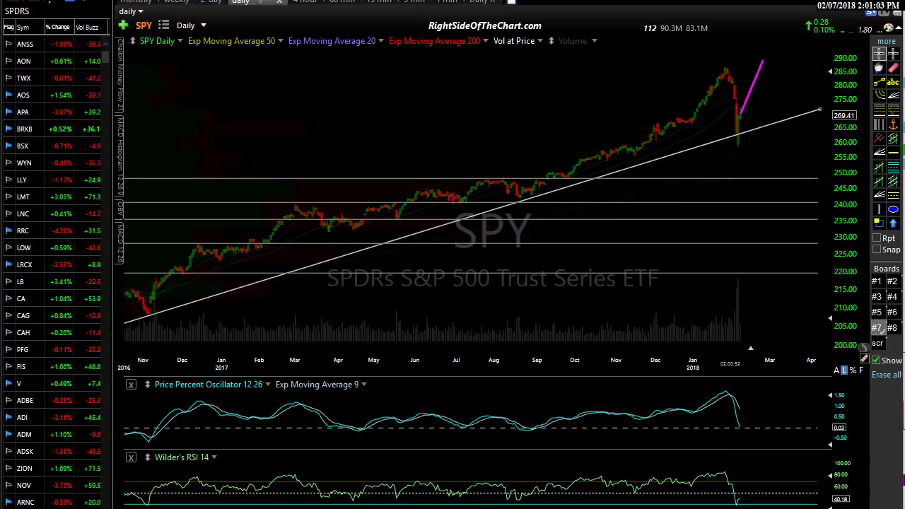
mouse_move(722, 85)
left_mouse_down()
mouse_move(760, 66)
mouse_move(728, 74)
left_mouse_up()
left_click_drag(763, 62, 802, 178)
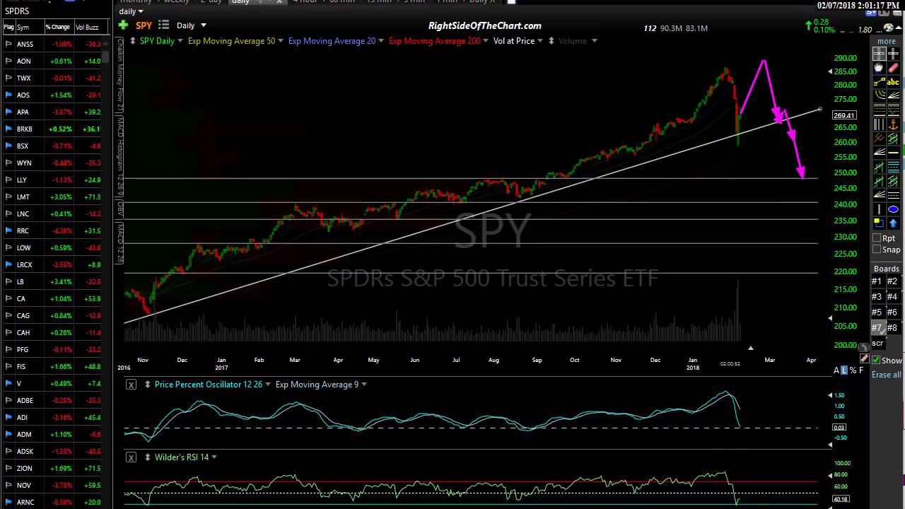
left_click_drag(715, 70, 777, 53)
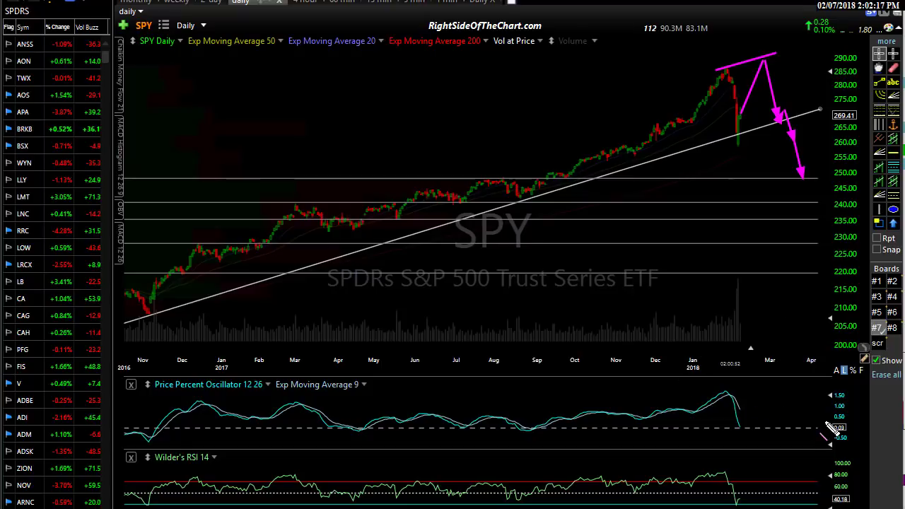
Step: Draw a line along the SPY PPO zero level, and circle the Exp Moving Average 9 label and the 2017 touches of that level
mouse_move(831, 433)
left_mouse_down()
mouse_move(180, 444)
mouse_move(103, 427)
left_mouse_up()
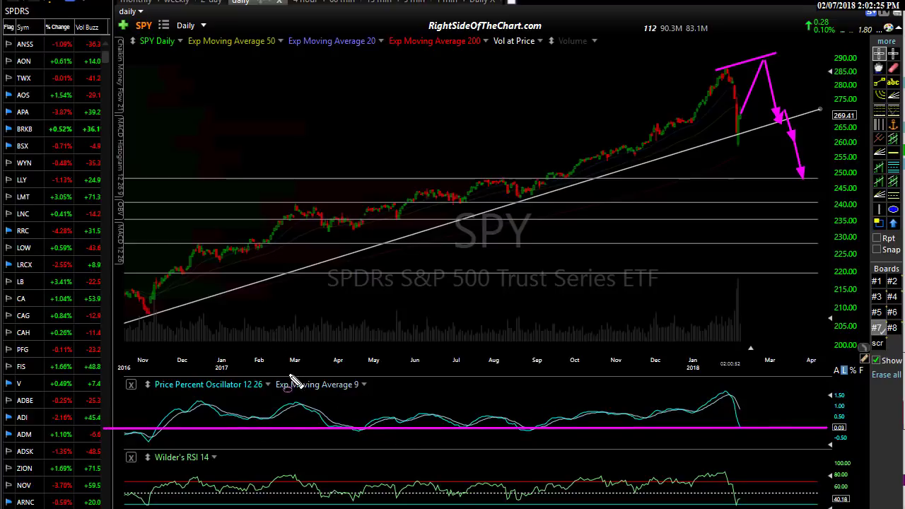
mouse_move(272, 371)
left_mouse_down()
mouse_move(281, 388)
mouse_move(372, 400)
left_mouse_up()
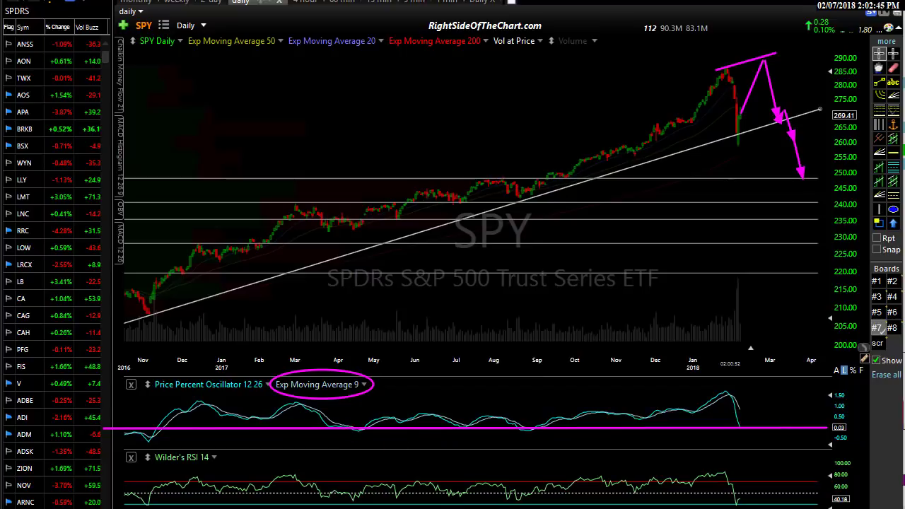
left_click_drag(344, 421, 374, 438)
mouse_move(459, 423)
left_mouse_down()
mouse_move(477, 435)
mouse_move(550, 433)
left_mouse_up()
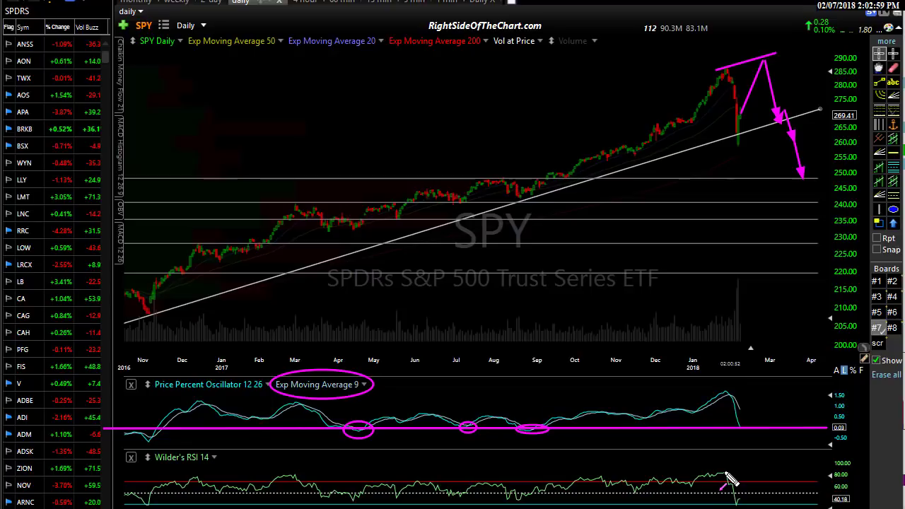
Step: Trace SPY's early 2018 RSI plunge and the price rally from the November 2016 low to the January 2018 peak, before clearing the drawings
left_click_drag(722, 470, 737, 506)
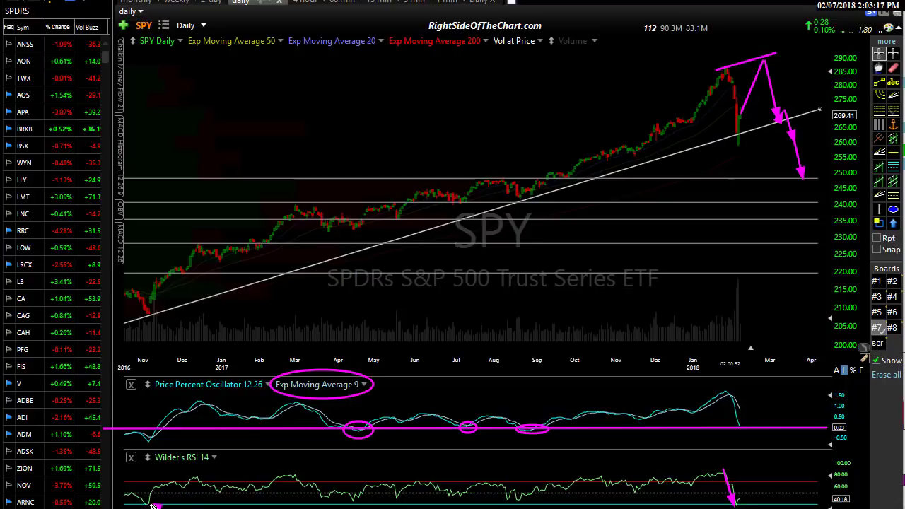
left_click(159, 311)
left_click_drag(168, 319, 730, 66)
scroll(228, 312, "down", 3)
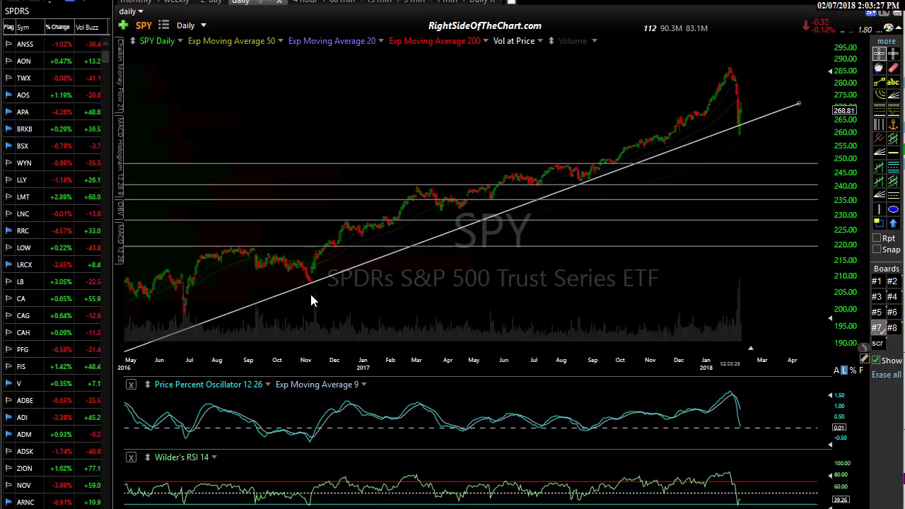
Step: Change the daily chart's symbol to QQQ and examine the recent price drop against its long-term uptrend line
scroll(311, 295, "down", 2)
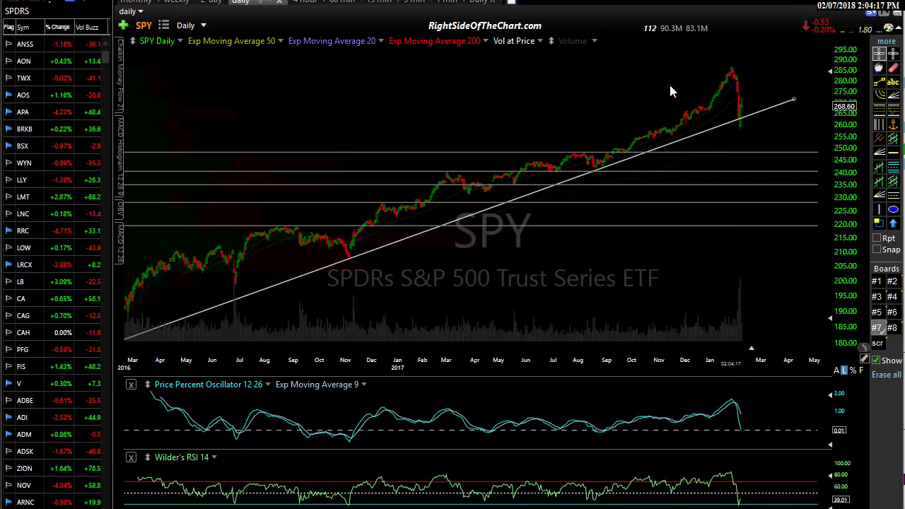
scroll(670, 88, "up", 3)
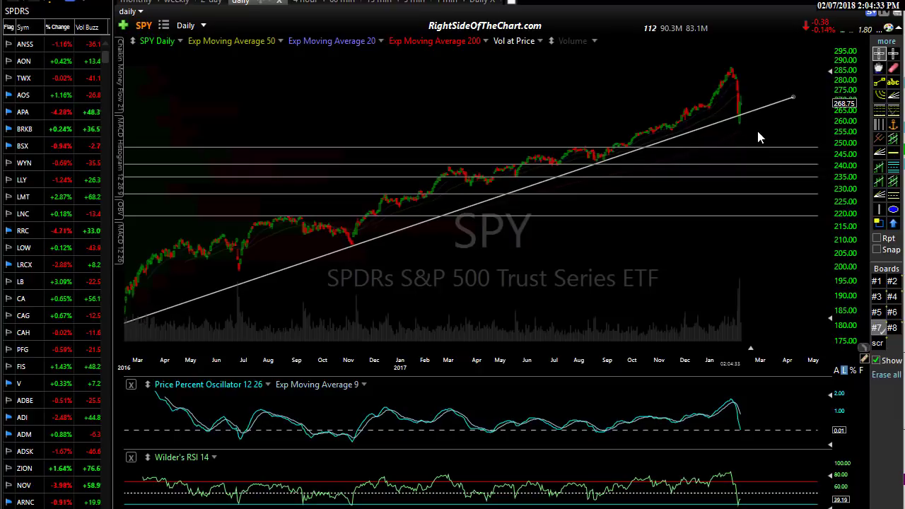
type("qqq")
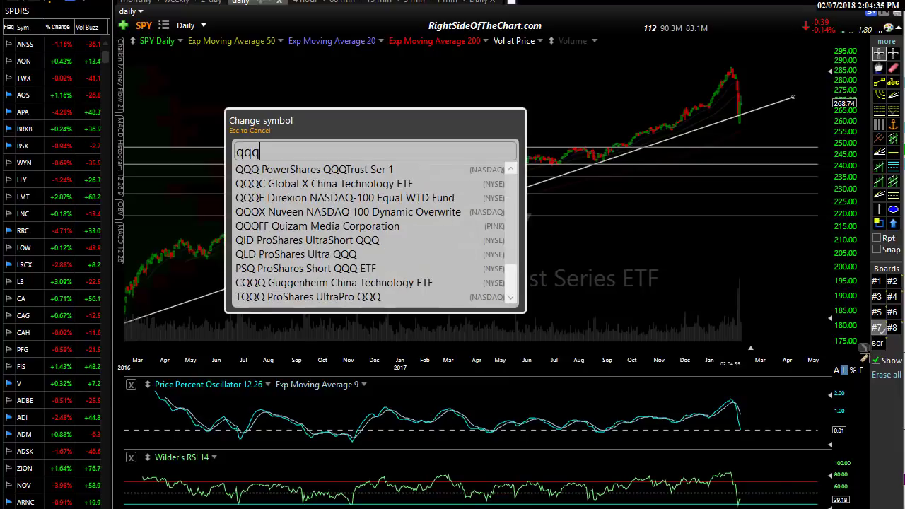
key("Return")
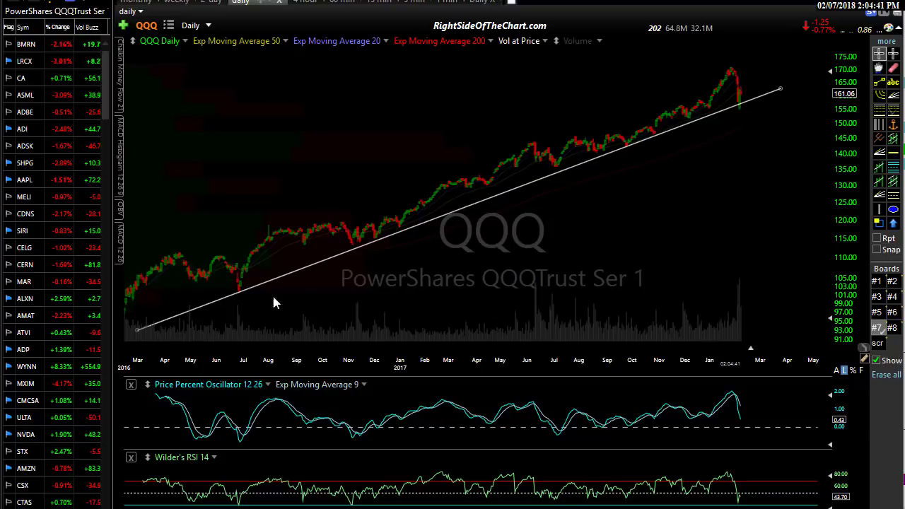
scroll(742, 120, "up", 3)
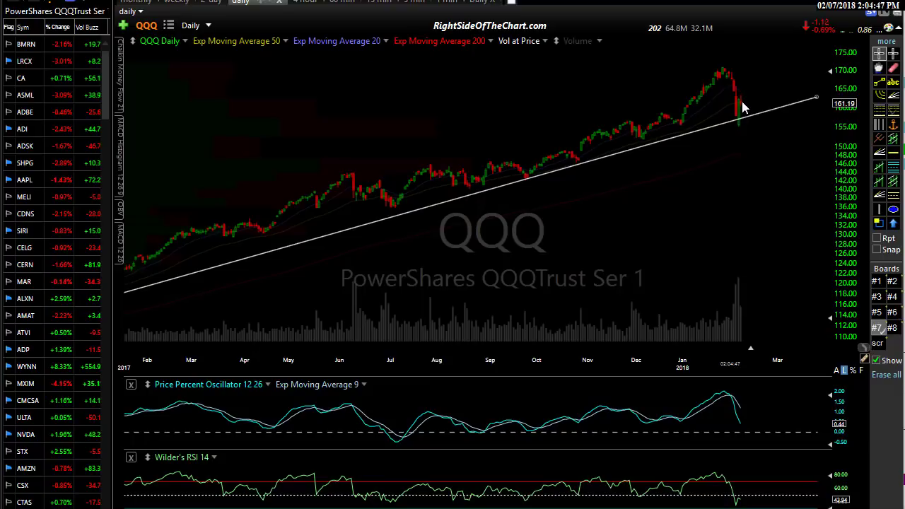
scroll(742, 108, "down", 3)
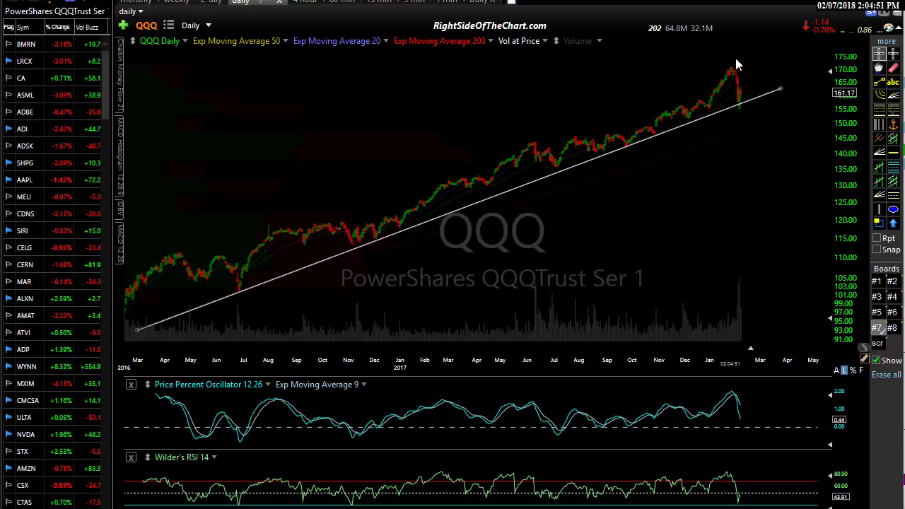
left_click_drag(717, 111, 720, 107)
mouse_move(721, 107)
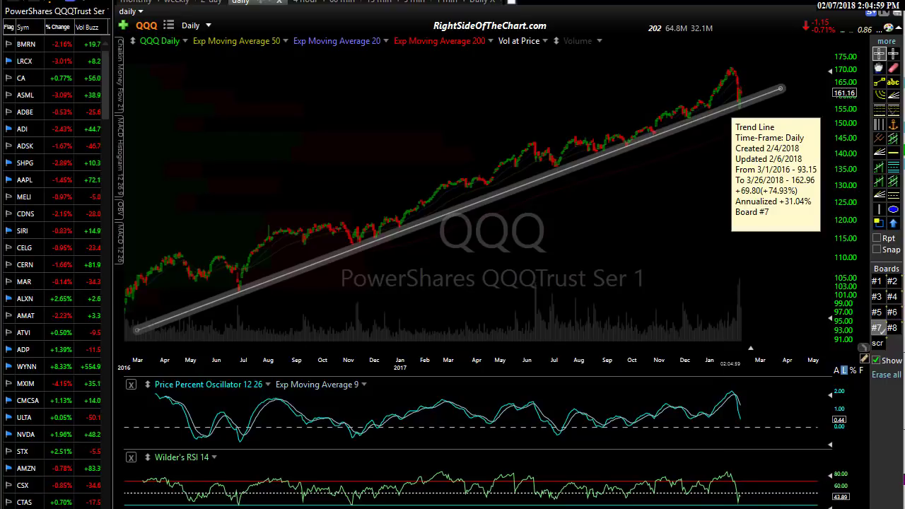
Step: Switch to the Nasdaq 100 Futures 60-minute chart and examine where the price breaks the blue uptrend line in late January
key("alt+Tab")
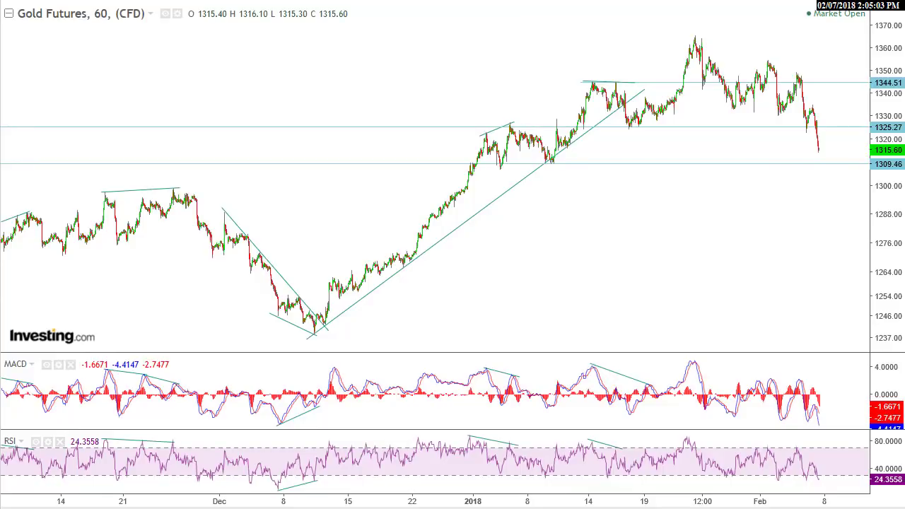
key("alt+Tab")
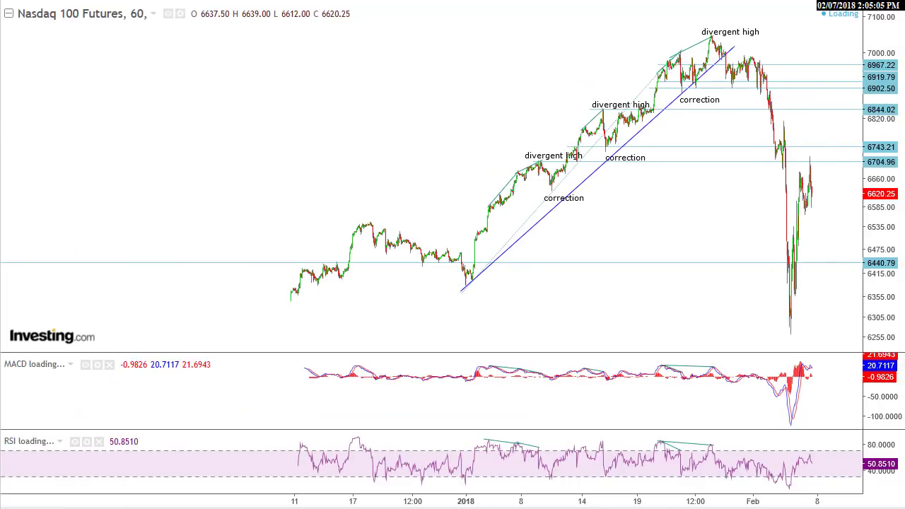
scroll(608, 224, "up", 5)
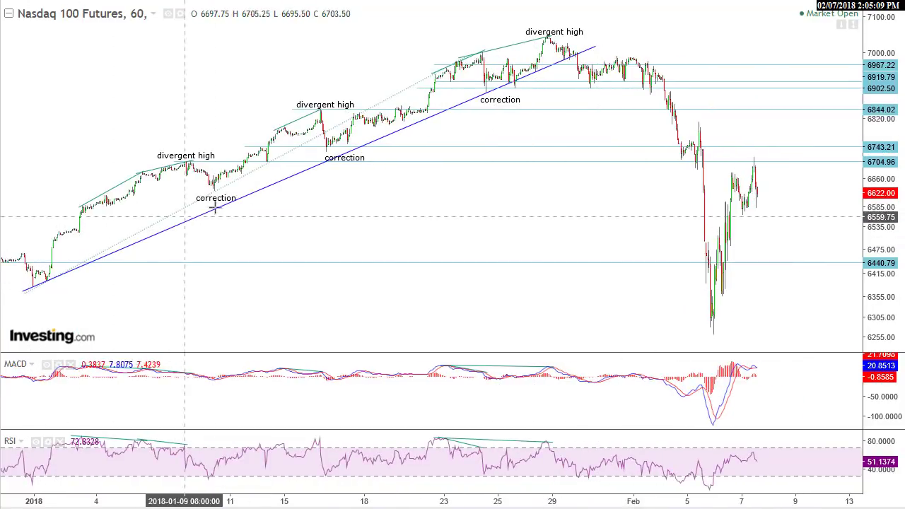
left_click(574, 55)
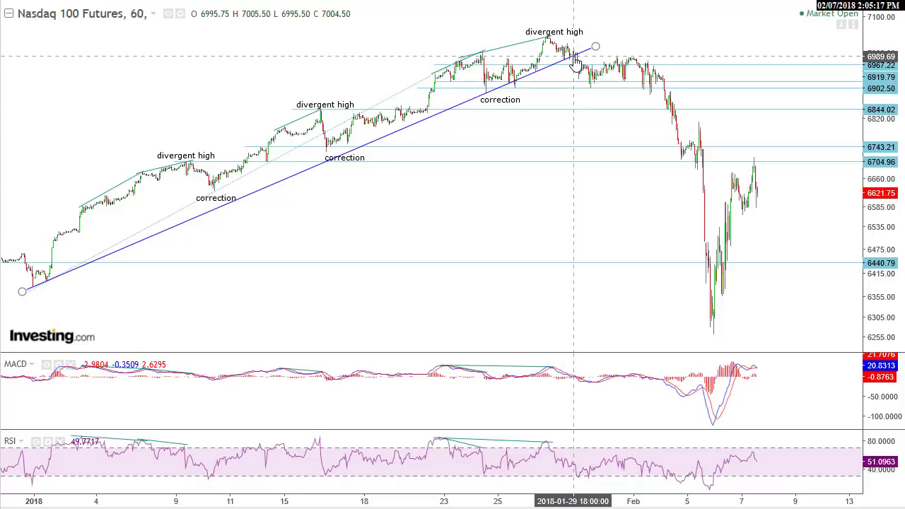
left_click(574, 60)
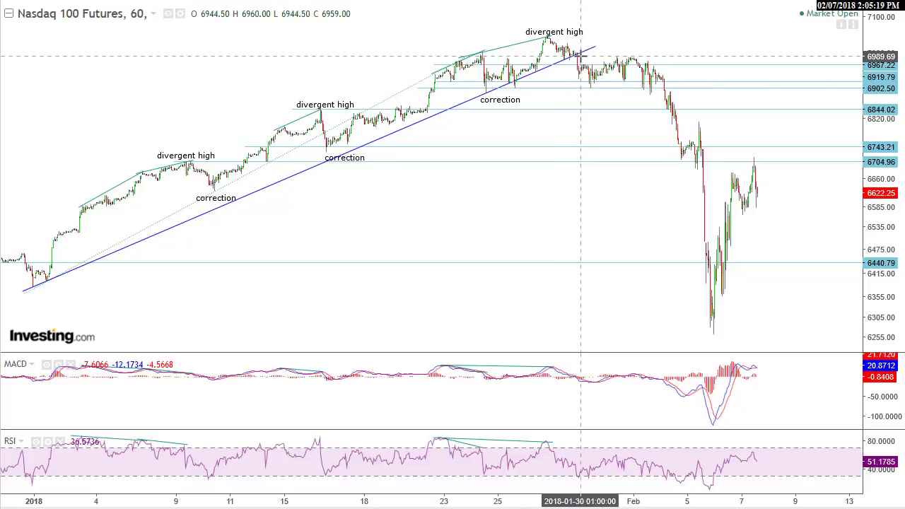
left_click(576, 55)
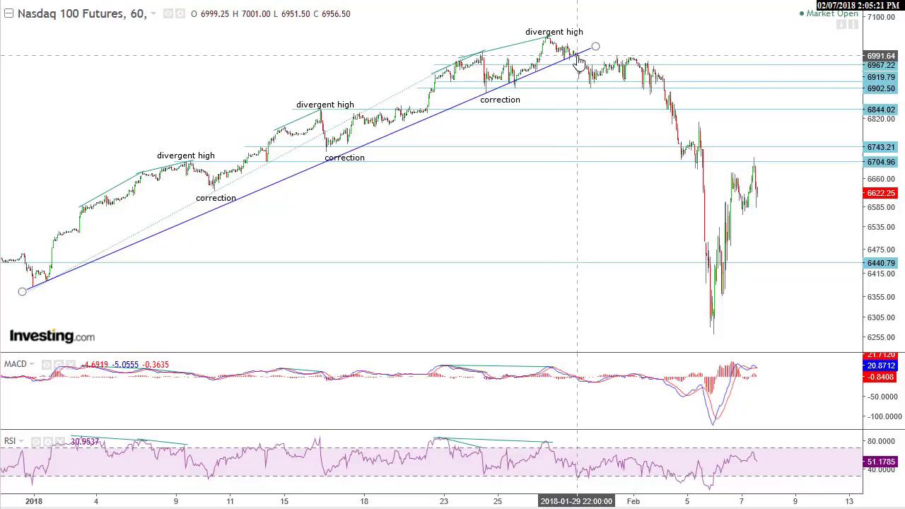
left_click(611, 134)
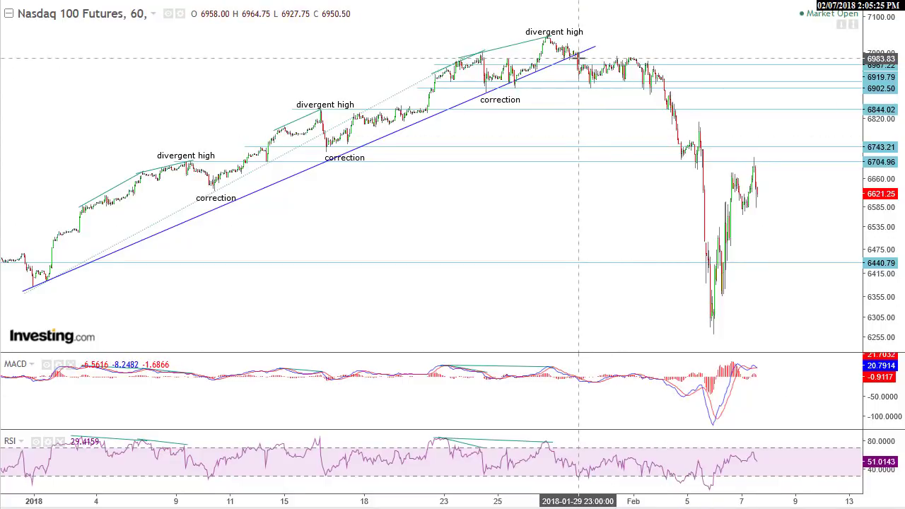
Step: Highlight in yellow the Nasdaq 100 Futures price range between about 6902 and 6967 from late January to early February
scroll(578, 59, "down", 1)
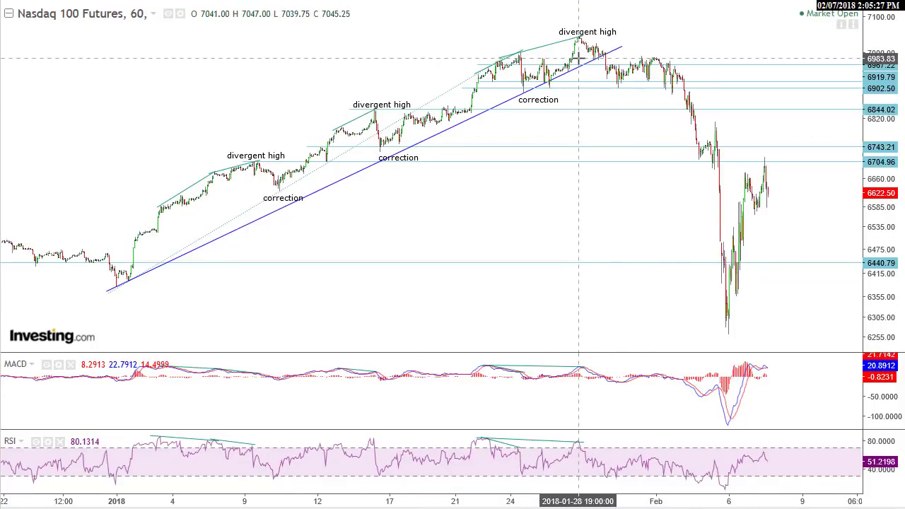
scroll(578, 59, "up", 1)
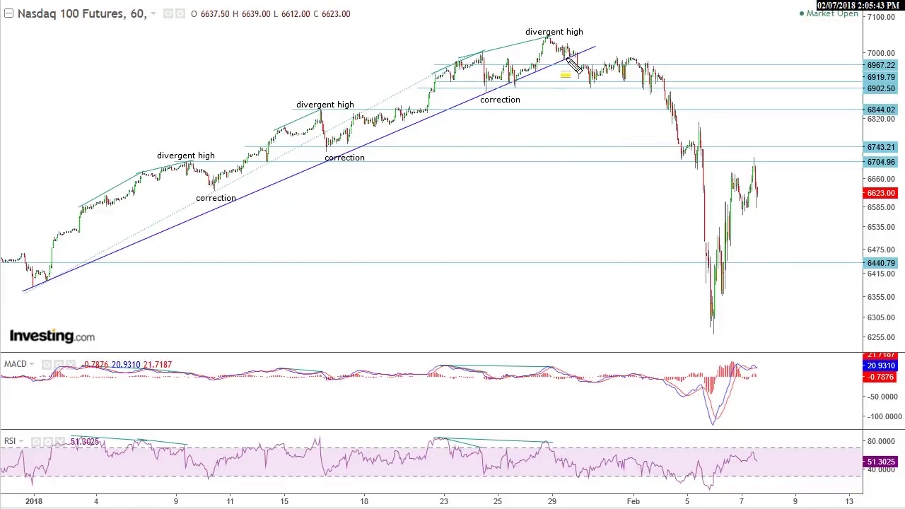
left_click_drag(562, 62, 662, 89)
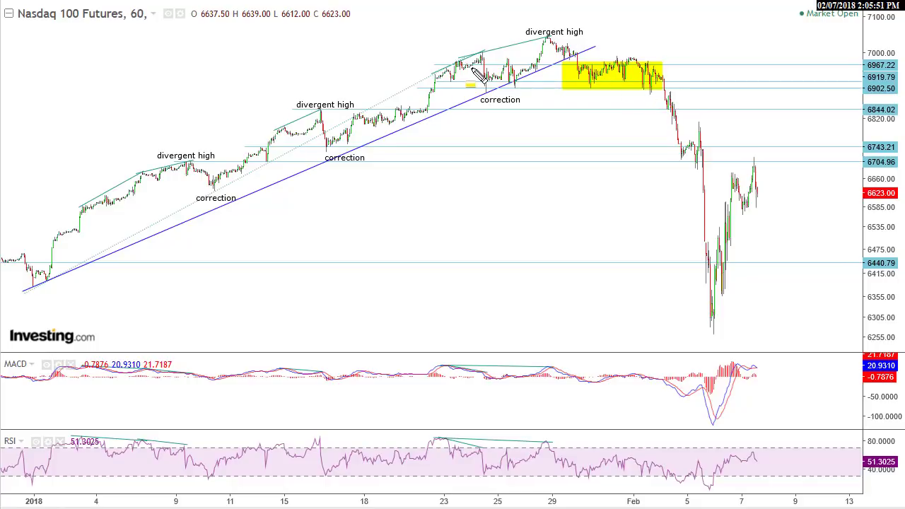
Step: Extend the yellow 6902–6967 highlight back to about January 23 and draw an arrow along the following early February drop
left_click_drag(438, 63, 628, 92)
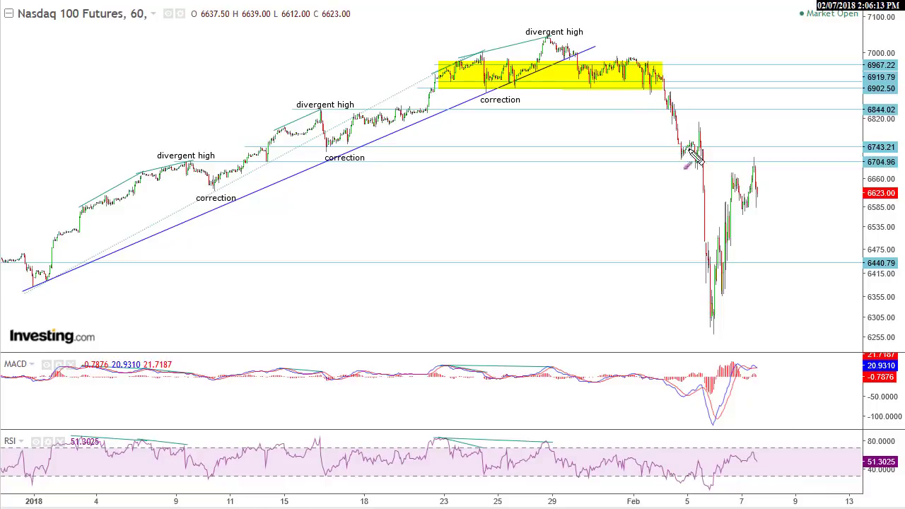
left_click_drag(664, 93, 683, 156)
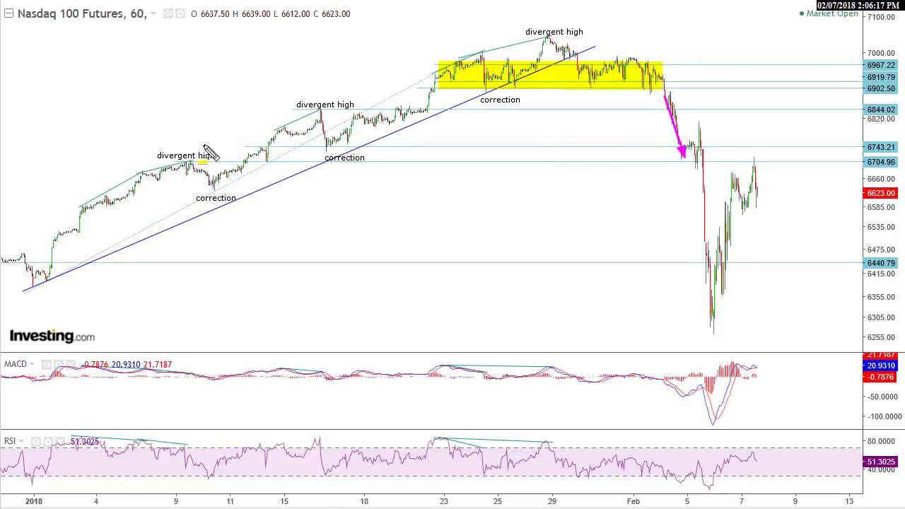
Step: Highlight in yellow the zone between about 6704.96 and 6743.21 across the January highs and correction and at the February 5 pause
left_click_drag(230, 144, 362, 169)
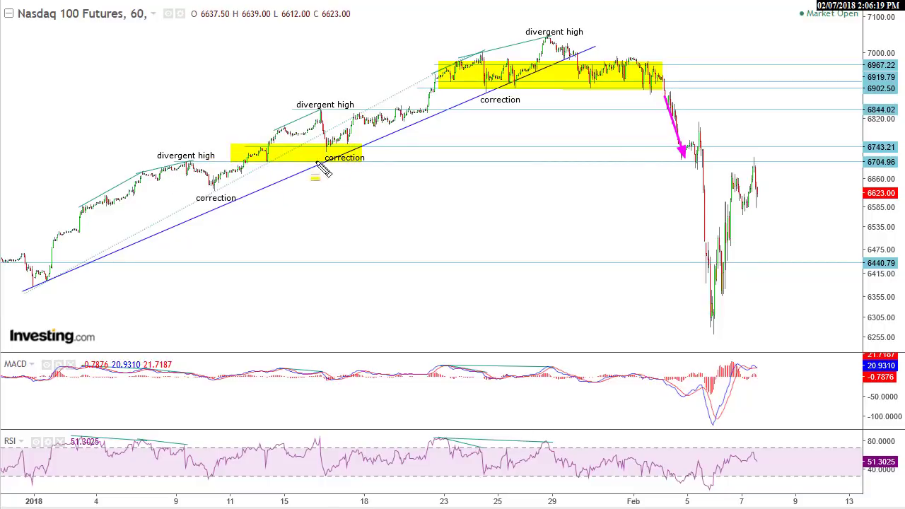
left_click_drag(177, 149, 216, 159)
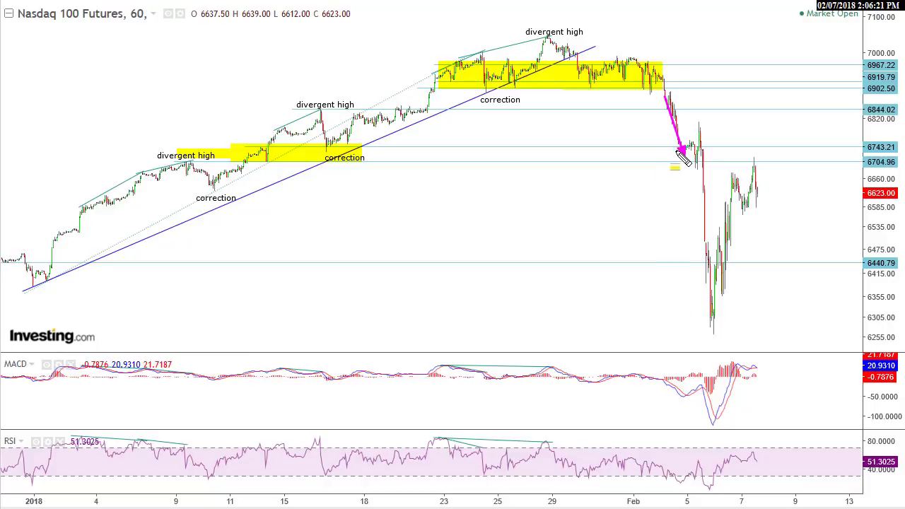
left_click_drag(677, 147, 713, 162)
Step: Trace the brief early February bounce and the second plunge toward the low with magenta arrows, before clearing the drawings
key("p")
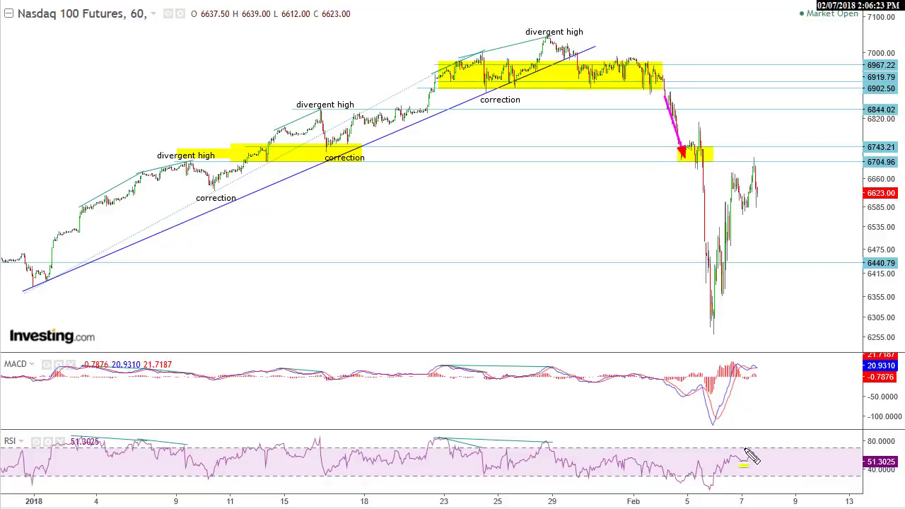
mouse_move(688, 175)
left_mouse_down()
mouse_move(689, 153)
mouse_move(701, 150)
mouse_move(712, 343)
mouse_move(711, 332)
left_mouse_up()
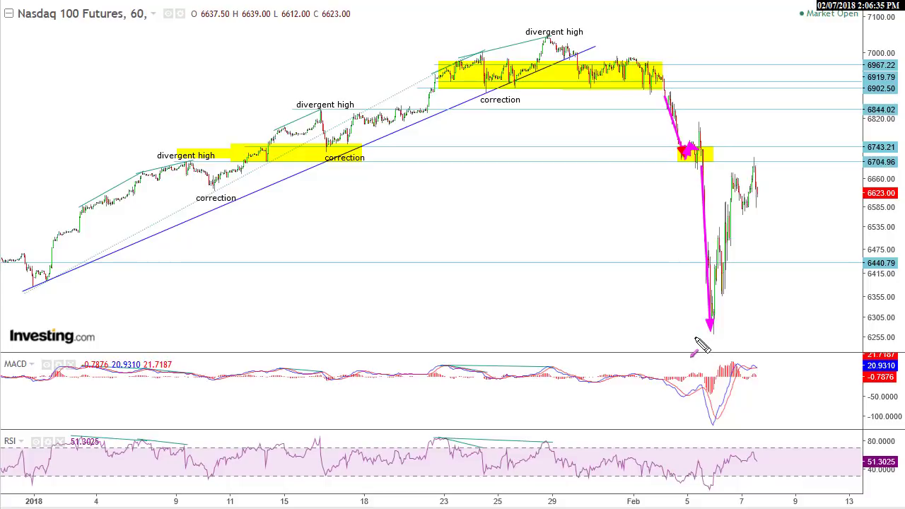
key("Escape")
Step: Highlight the 6704.96–6743.21 zone across the chart and draw an arrow from the February low up to it
scroll(769, 331, "up", 1)
scroll(769, 331, "up", 1)
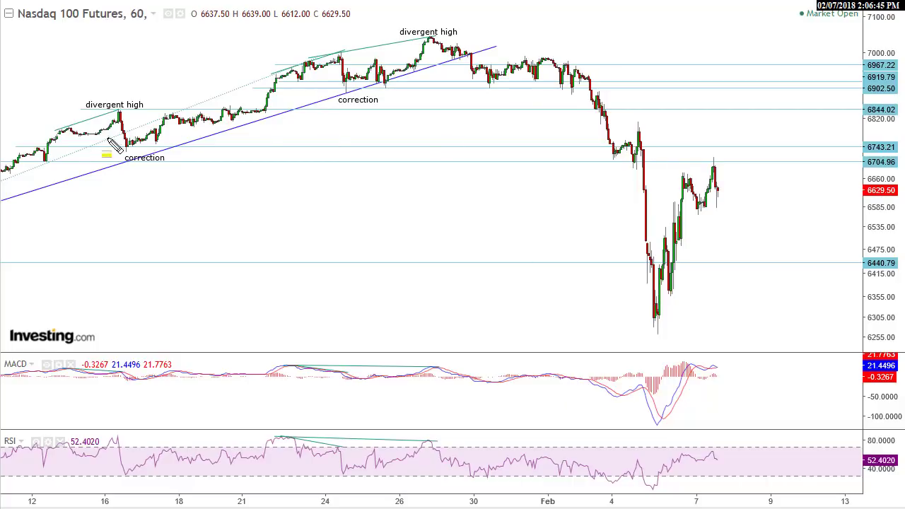
mouse_move(20, 145)
left_mouse_down()
mouse_move(35, 155)
mouse_move(519, 180)
mouse_move(863, 162)
left_mouse_up()
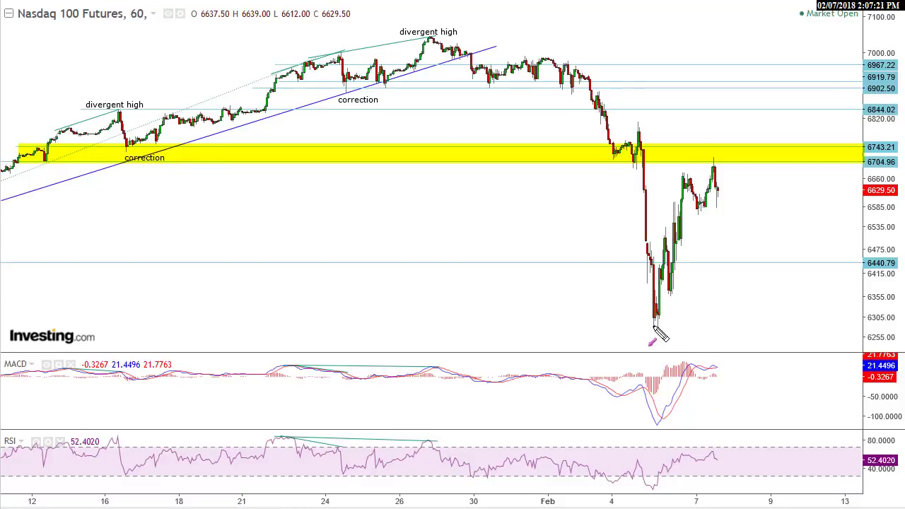
left_click_drag(653, 325, 712, 168)
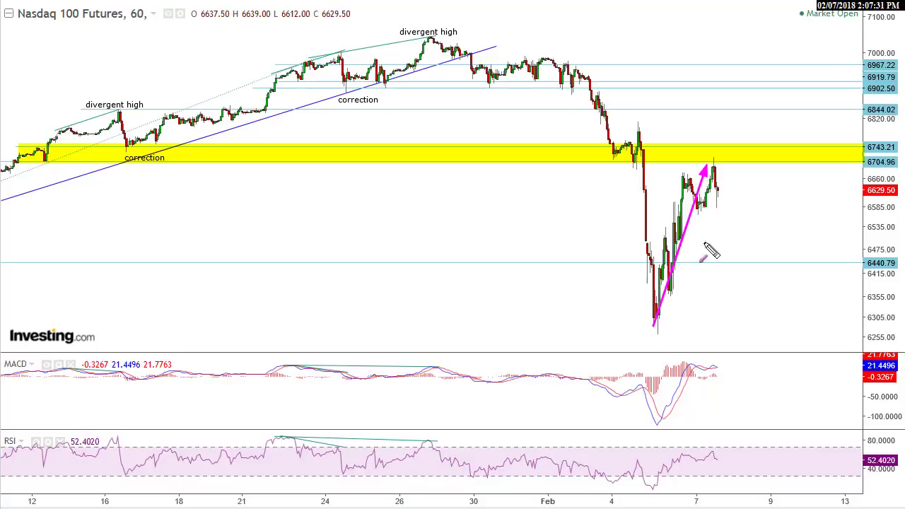
Step: Circle the rebound's touch of the 6704.96 level and draw a projection arrow up to about 6844, before clearing the drawings
left_click_drag(720, 181, 730, 170)
key("ctrl+z")
left_click_drag(718, 156, 715, 157)
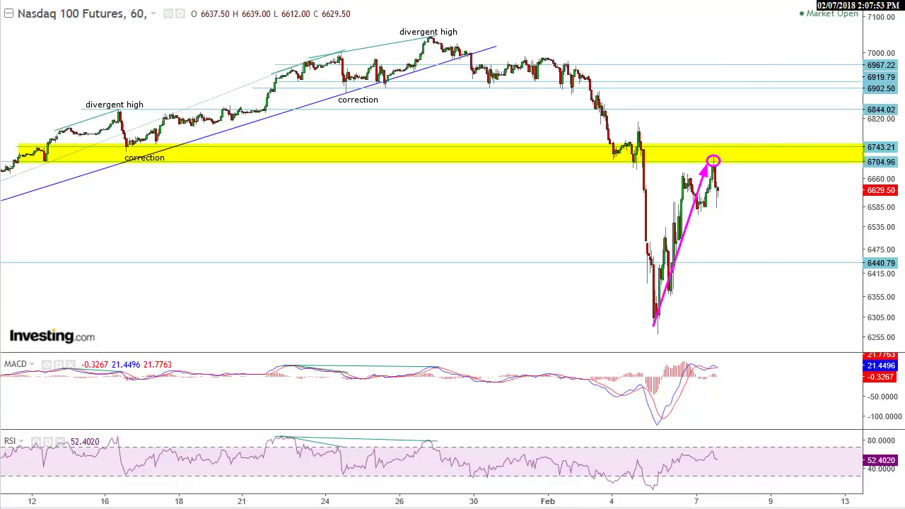
left_click_drag(718, 143, 738, 107)
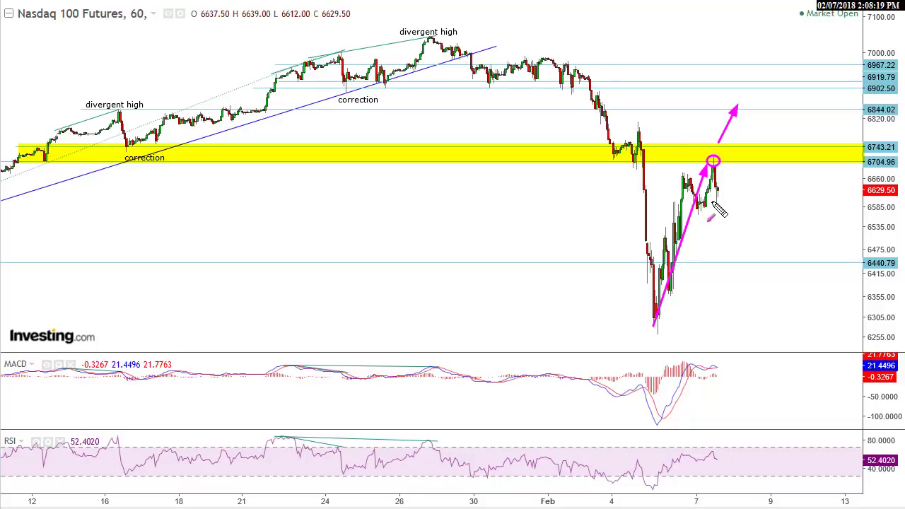
key("ctrl+shift+c")
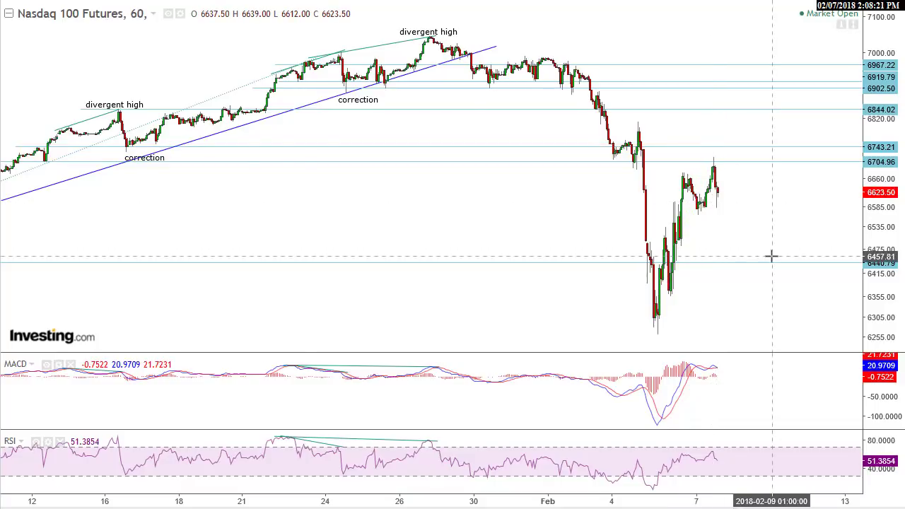
Step: Draw rising magenta lines from the February lows on the MACD and the RSI
scroll(773, 257, "down", 2)
scroll(771, 256, "up", 2)
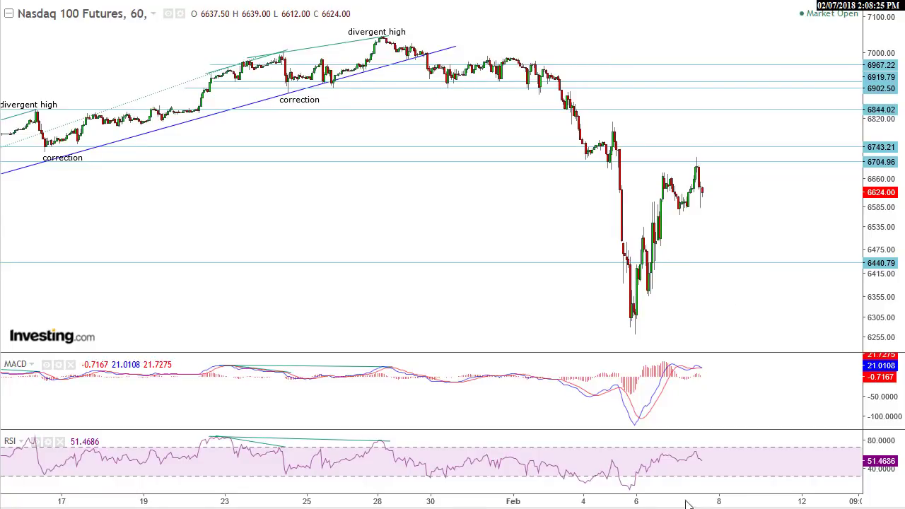
left_click_drag(634, 428, 822, 377)
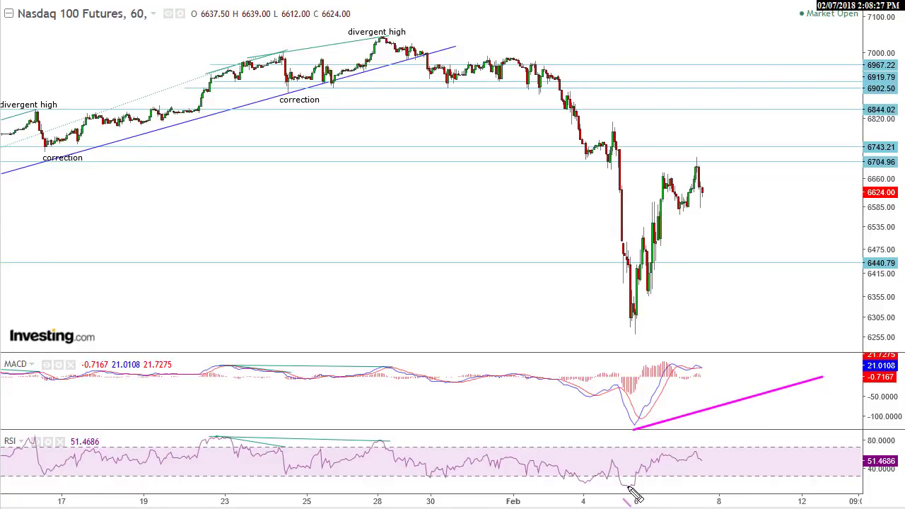
mouse_move(627, 488)
left_mouse_down()
mouse_move(800, 465)
mouse_move(797, 455)
left_mouse_up()
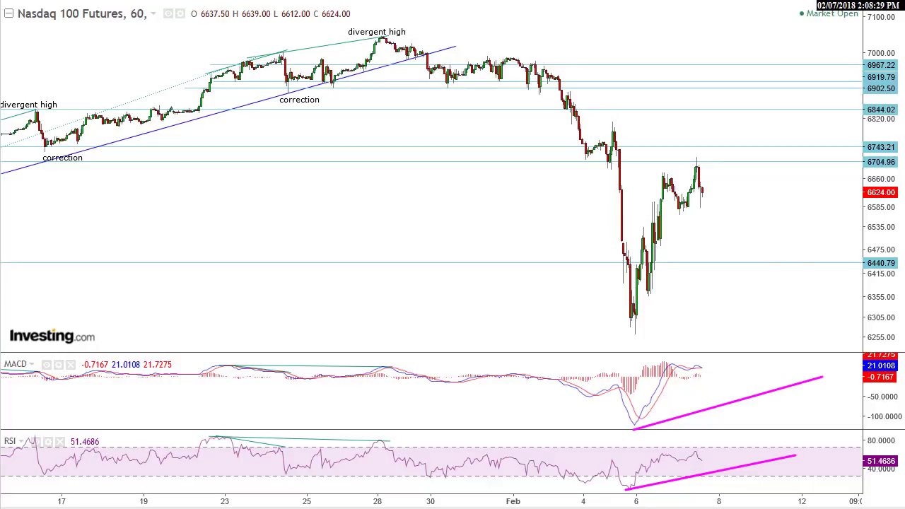
Step: Project the price down from about 6620 to slightly below the February low with arrows, and mark that low with a horizontal line
left_click(699, 205)
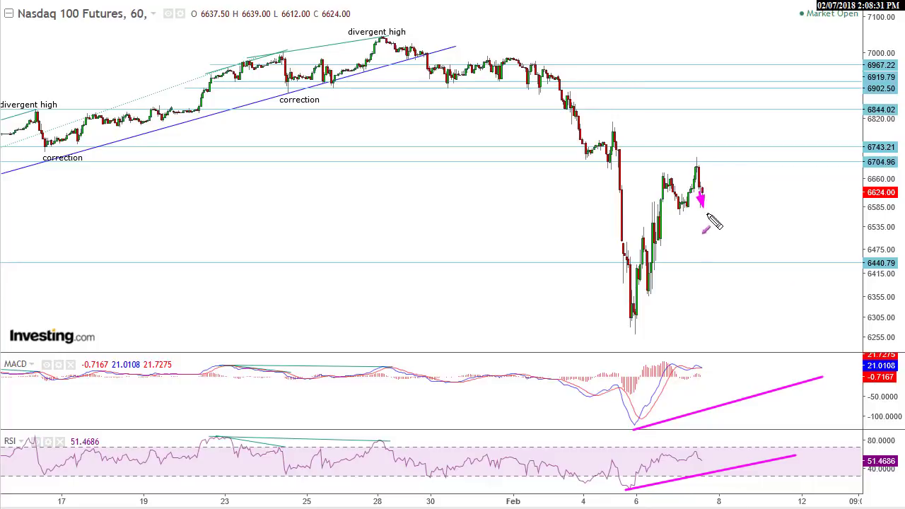
left_click(725, 319)
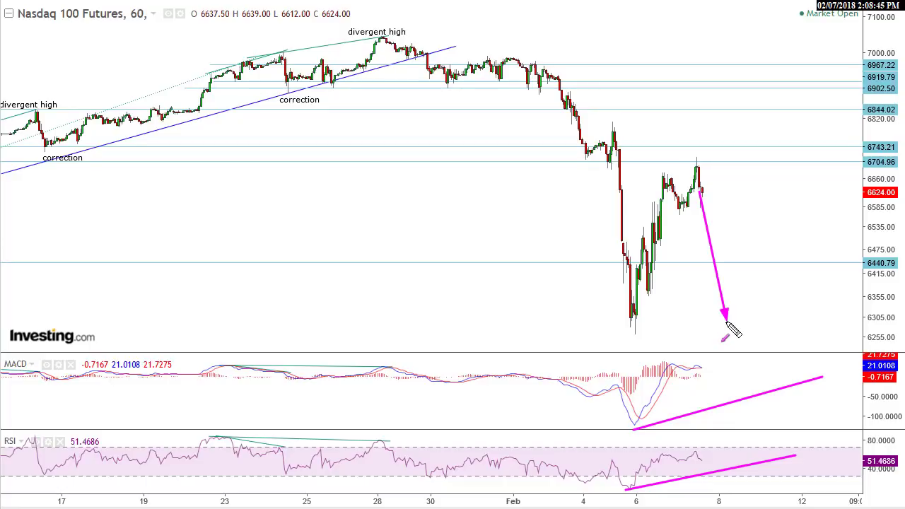
left_click_drag(726, 322, 730, 339)
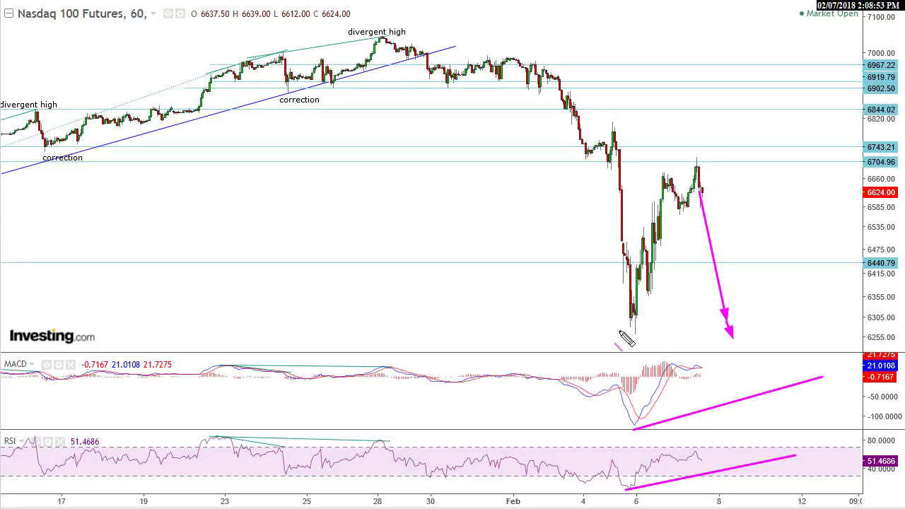
left_click_drag(616, 329, 779, 329)
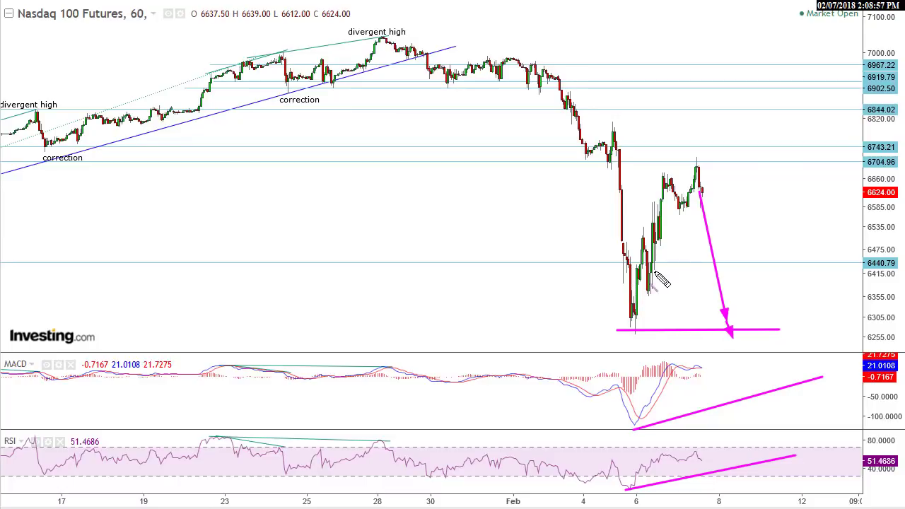
Step: Draw a rebound arrow from below the February low up to about 6704.96, before clearing the drawings
left_click_drag(656, 251, 662, 256)
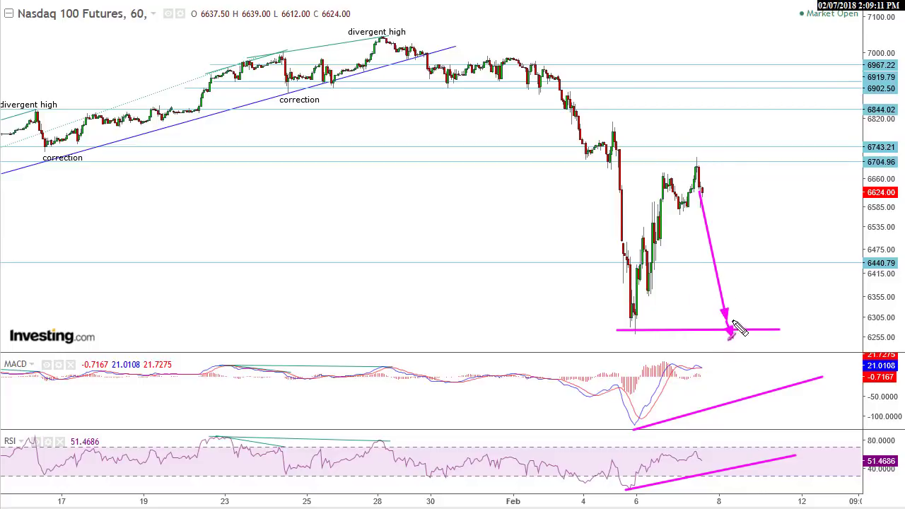
mouse_move(729, 332)
left_mouse_down()
mouse_move(731, 347)
mouse_move(781, 245)
mouse_move(805, 160)
left_mouse_up()
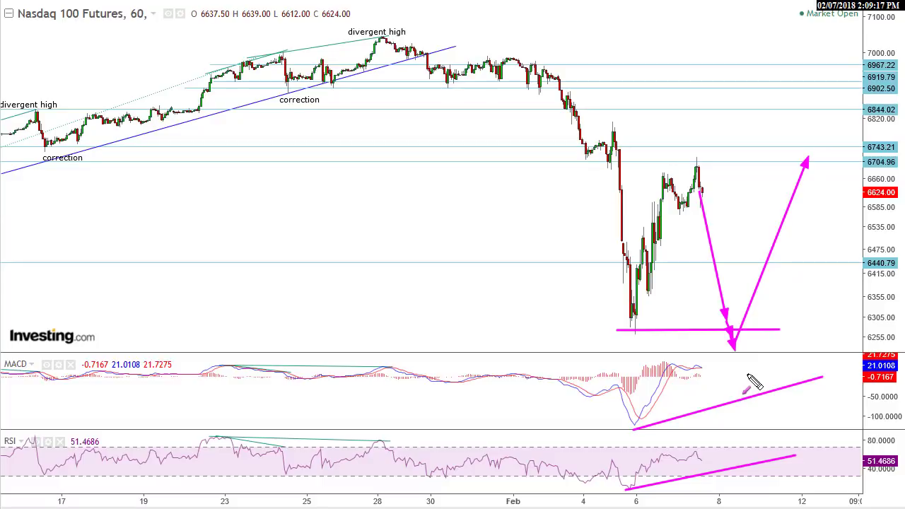
key("Escape")
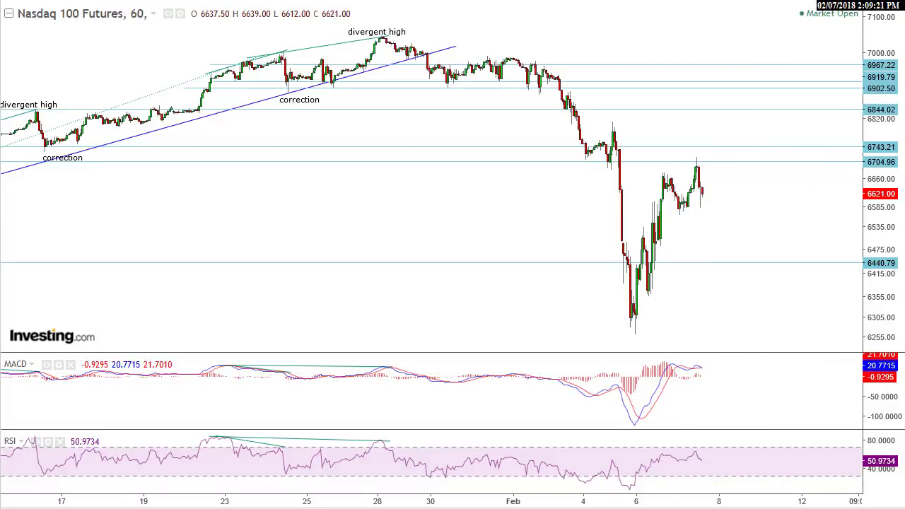
Step: Mark a potential bullish divergence with rising lines on the MACD and RSI and a falling line under the price low
left_click_drag(625, 429, 777, 369)
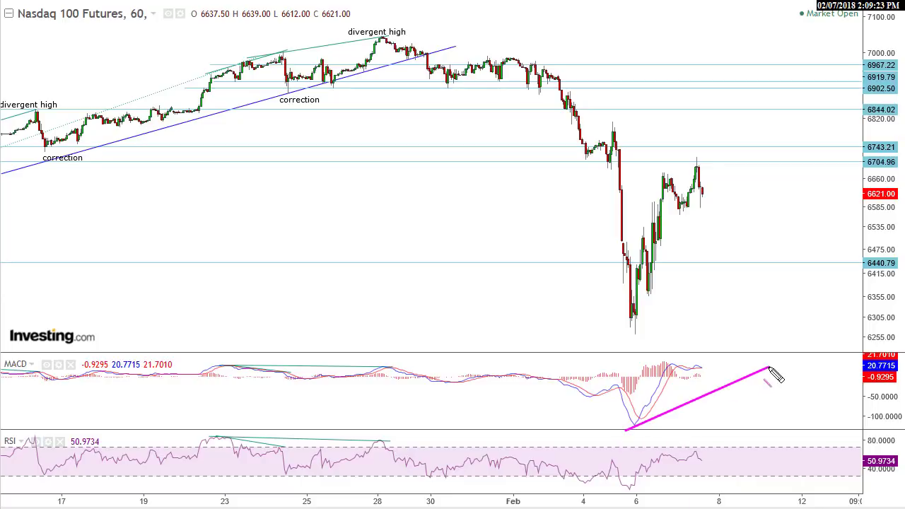
left_click_drag(628, 489, 770, 460)
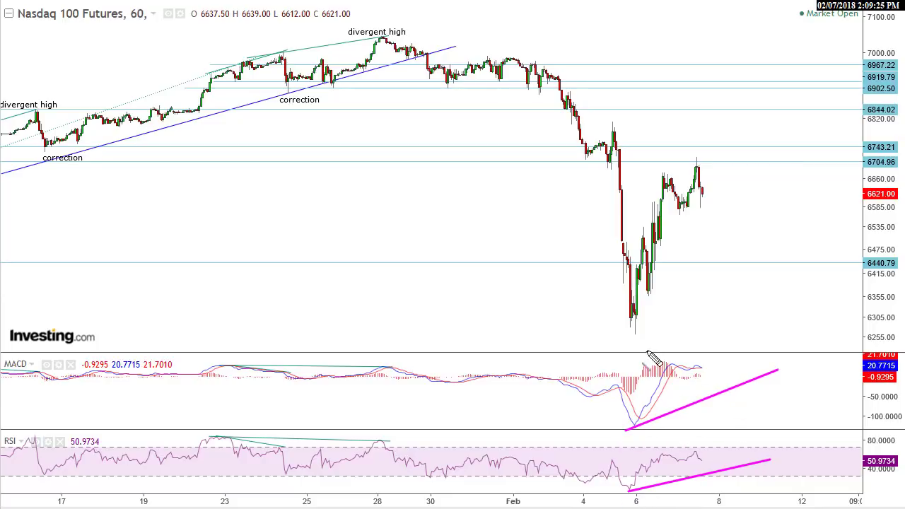
left_click_drag(615, 330, 776, 357)
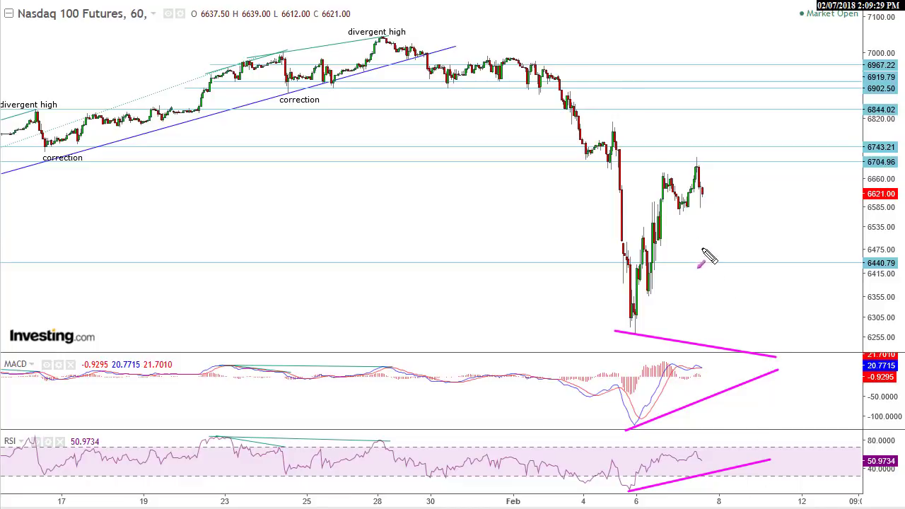
Step: Project the price down to the falling line and up to about 6902.50, adding dip-and-rebound arrows on the MACD and RSI
mouse_move(701, 201)
left_mouse_down()
mouse_move(742, 325)
mouse_move(735, 346)
left_mouse_up()
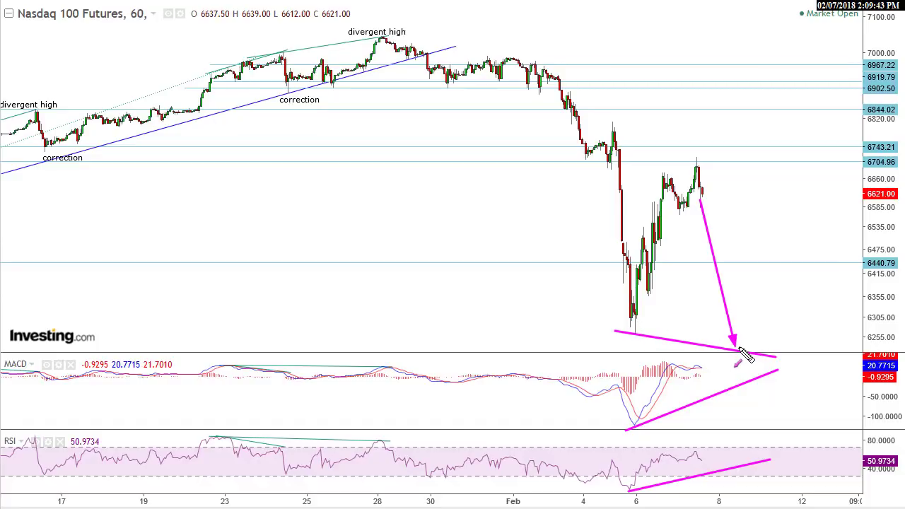
mouse_move(740, 347)
left_mouse_down()
mouse_move(796, 256)
mouse_move(831, 87)
left_mouse_up()
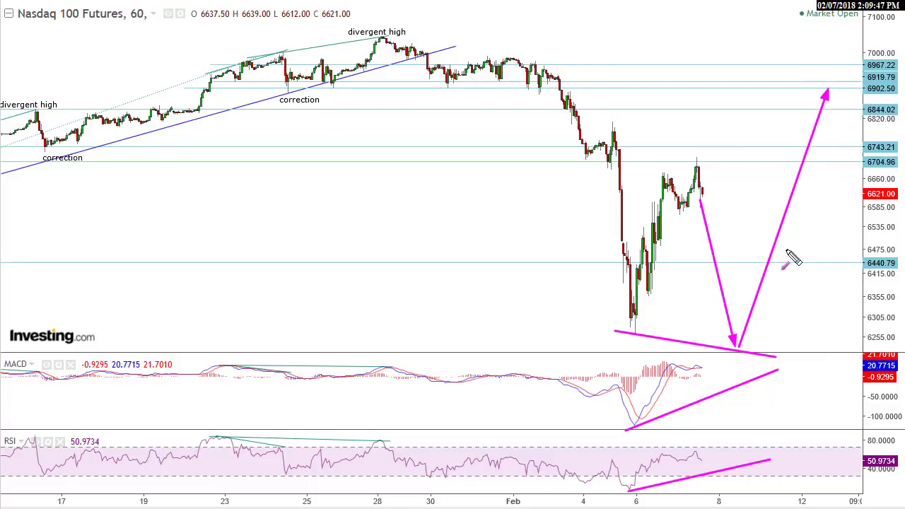
mouse_move(692, 365)
left_mouse_down()
mouse_move(727, 383)
mouse_move(744, 373)
mouse_move(742, 357)
left_mouse_up()
mouse_move(704, 456)
left_mouse_down()
mouse_move(715, 463)
mouse_move(753, 427)
left_mouse_up()
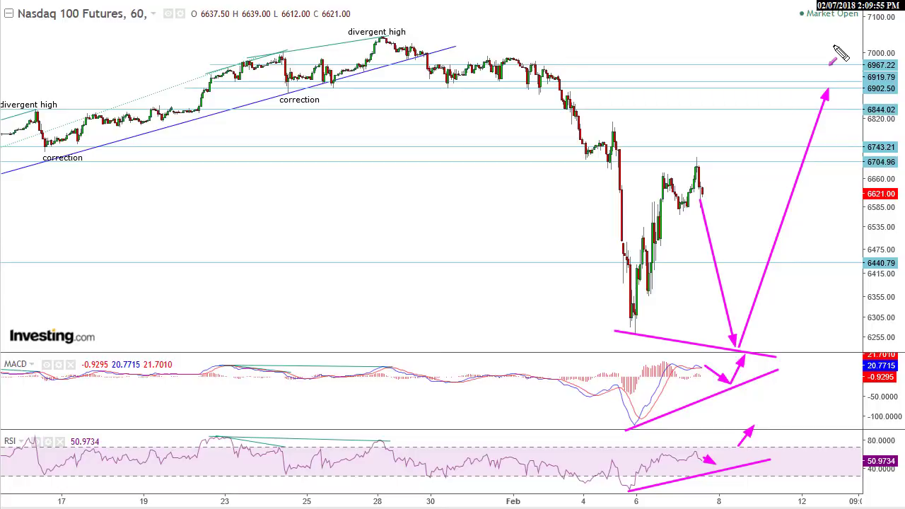
Step: Extend the upward projection to about 7100 and draw a steep decline from there, before clearing the drawings
left_click_drag(831, 77, 864, 17)
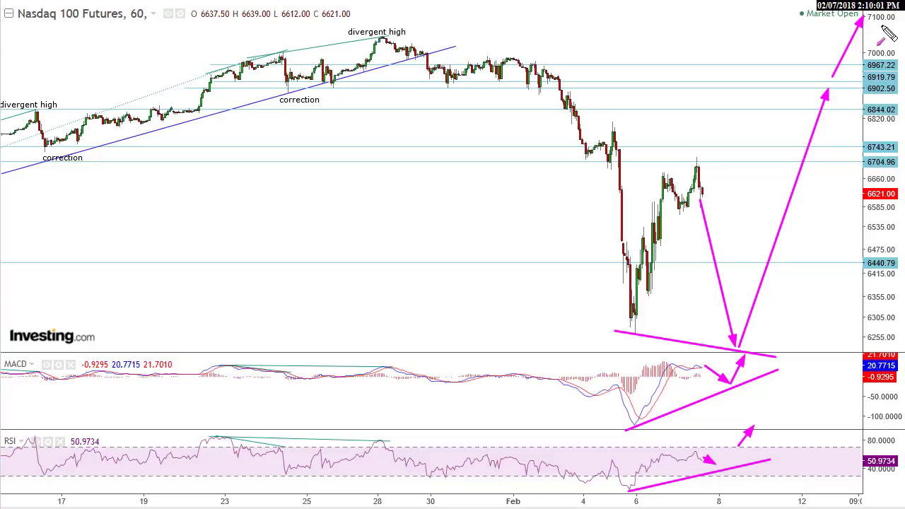
mouse_move(883, 16)
left_mouse_down()
mouse_move(904, 112)
mouse_move(904, 167)
left_mouse_up()
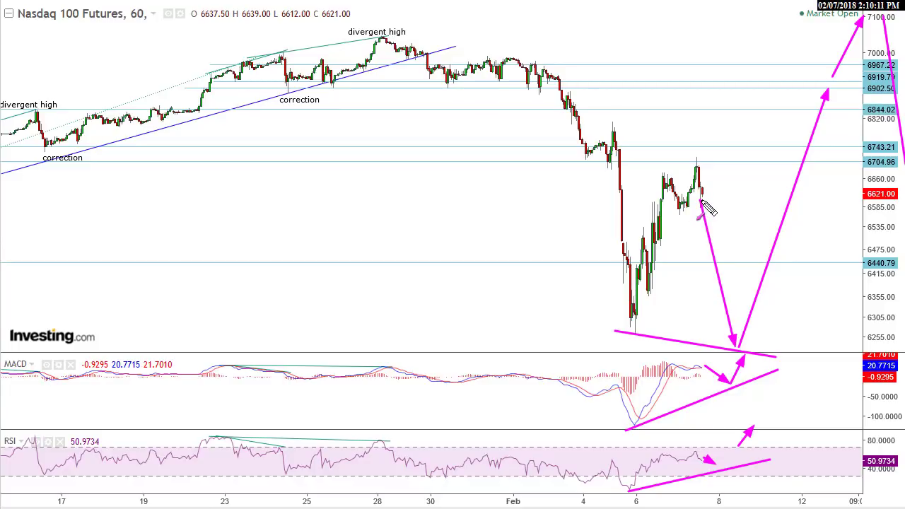
key("Escape")
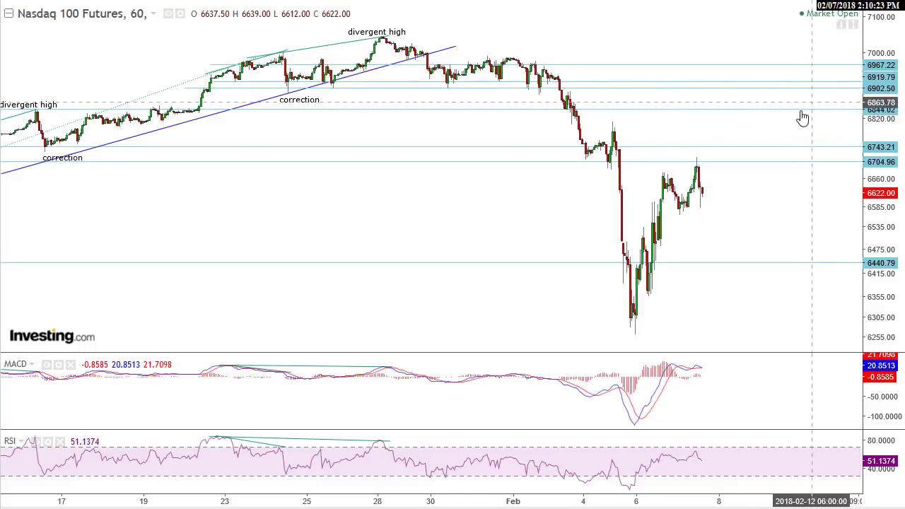
Step: Review the Nasdaq 100 Futures move since December and switch to the S&P 500 Futures 60-minute chart
scroll(206, 197, "down", 2)
scroll(366, 103, "down", 2)
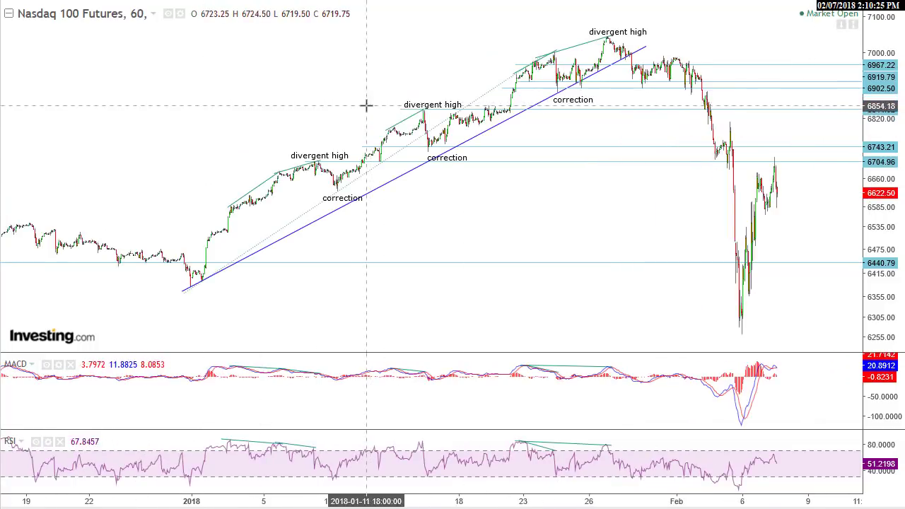
scroll(648, 188, "up", 2)
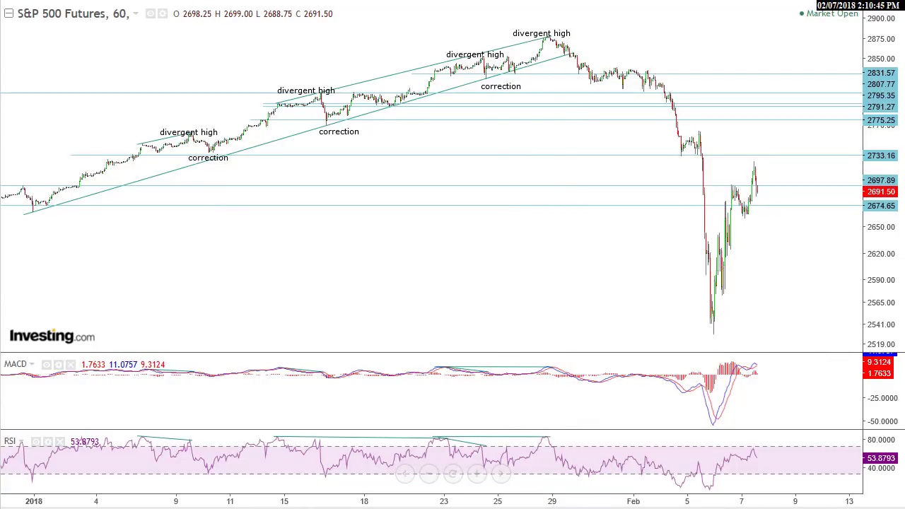
Step: Circle the late January trendline break on S&P 500 Futures and trace the early February drop, bounce and plunge to the low
left_click_drag(571, 46, 569, 48)
left_click_drag(668, 97, 678, 151)
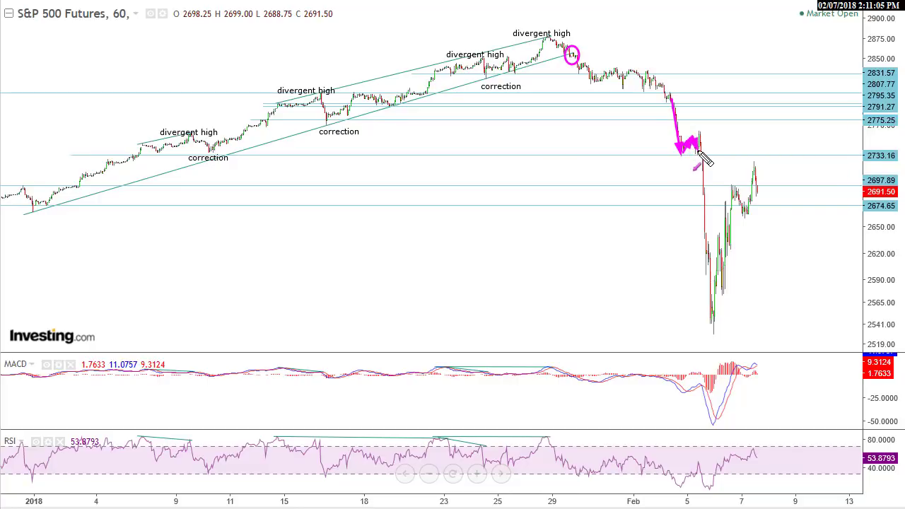
left_click_drag(701, 155, 714, 332)
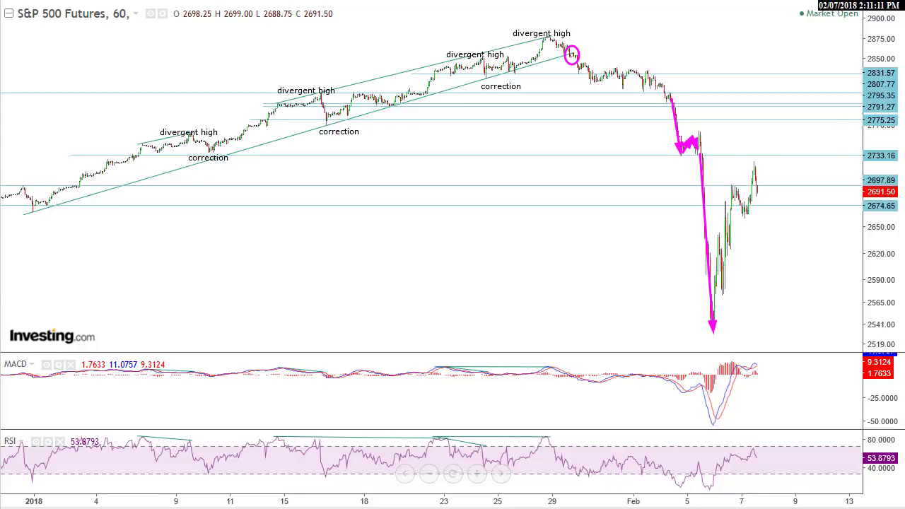
Step: Clear the drawings on S&P 500 Futures and highlight the early February price zone between 2674.65 and 2697.89 in yellow
left_click(699, 199)
mouse_move(696, 190)
left_mouse_down()
mouse_move(809, 212)
mouse_move(792, 214)
left_mouse_up()
key("Escape")
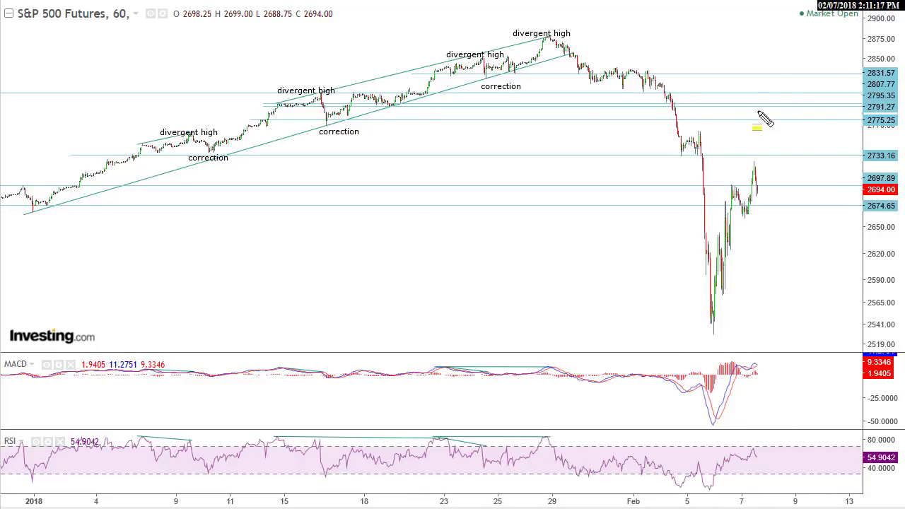
left_click_drag(715, 185, 773, 206)
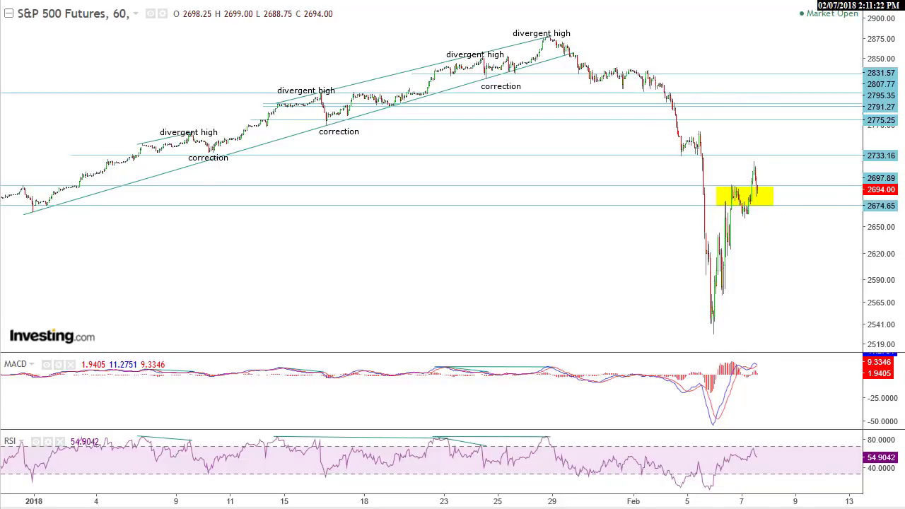
Step: Mark the 2733.16 level across the early February prices and across the January correction area
left_click(728, 180)
left_click_drag(677, 157, 750, 157)
left_click_drag(139, 153, 252, 152)
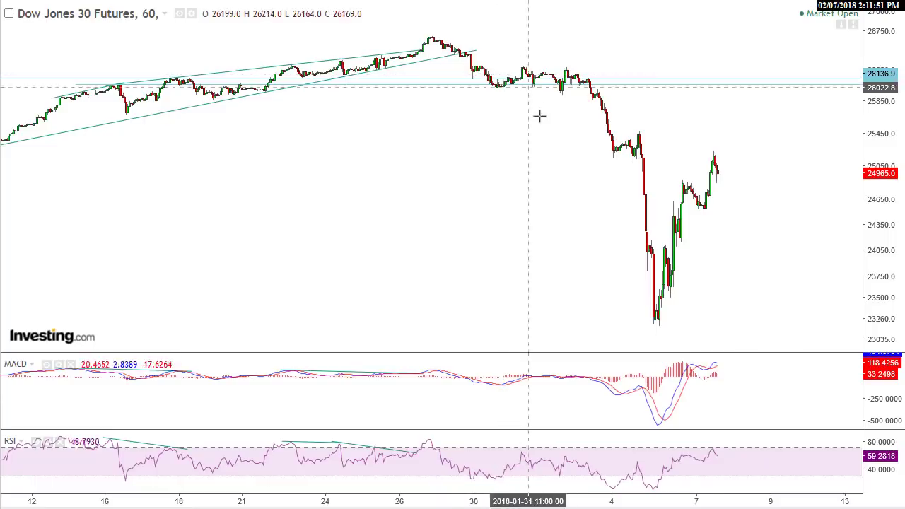
Step: On the Dow Jones 30 Futures 60-minute chart, add a horizontal line at about 25189, near the early February rebound high
scroll(596, 115, "down", 2)
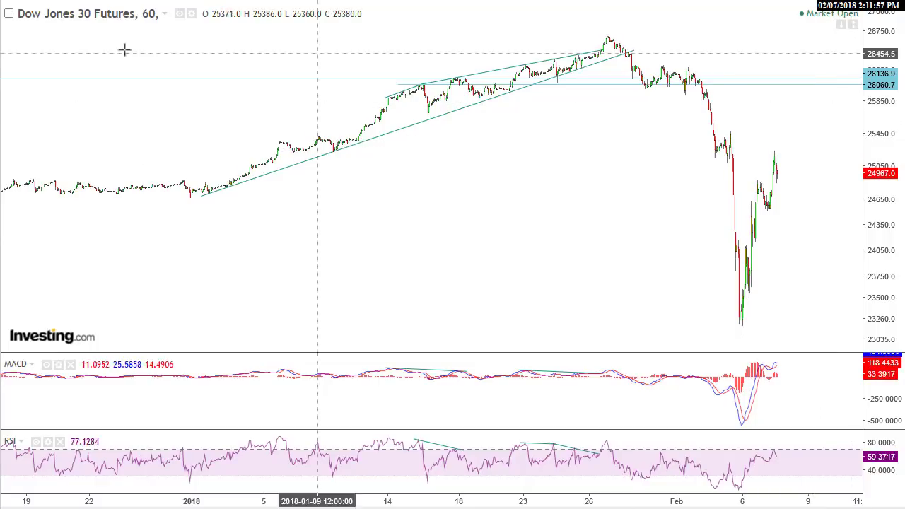
left_click(2, 16)
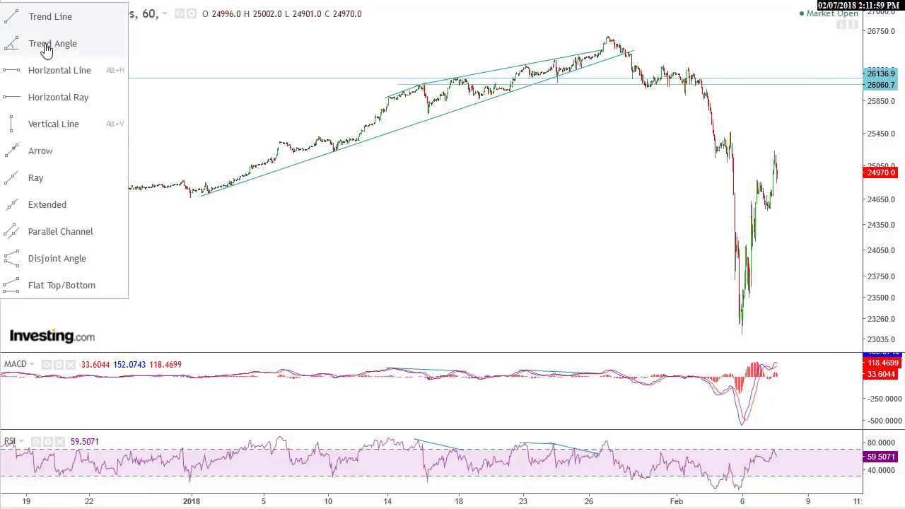
left_click(70, 78)
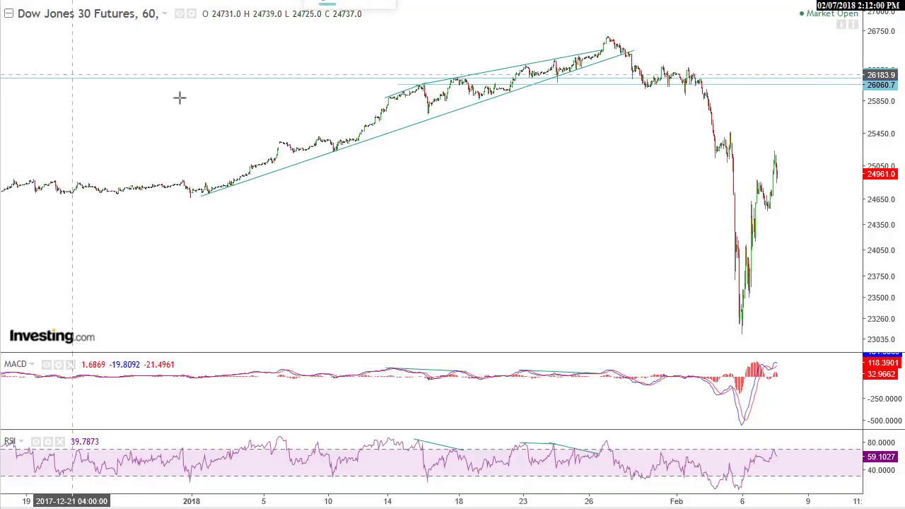
left_click(611, 155)
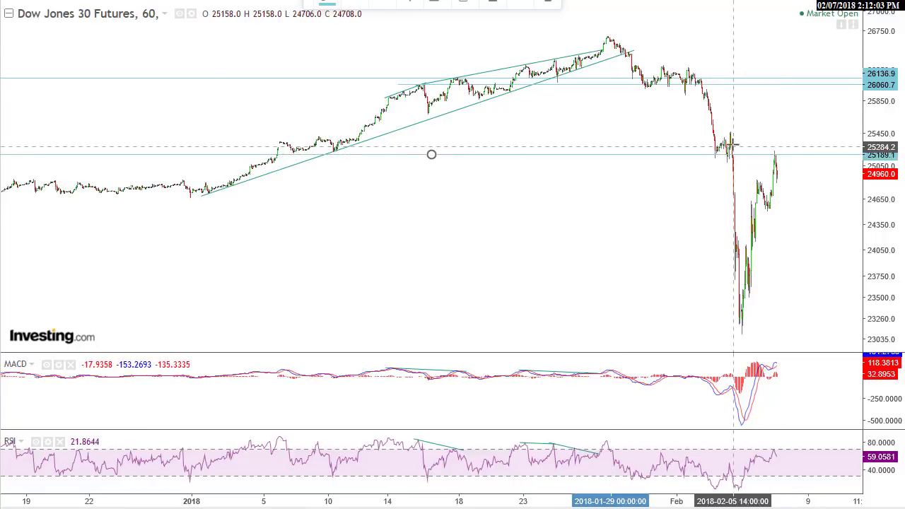